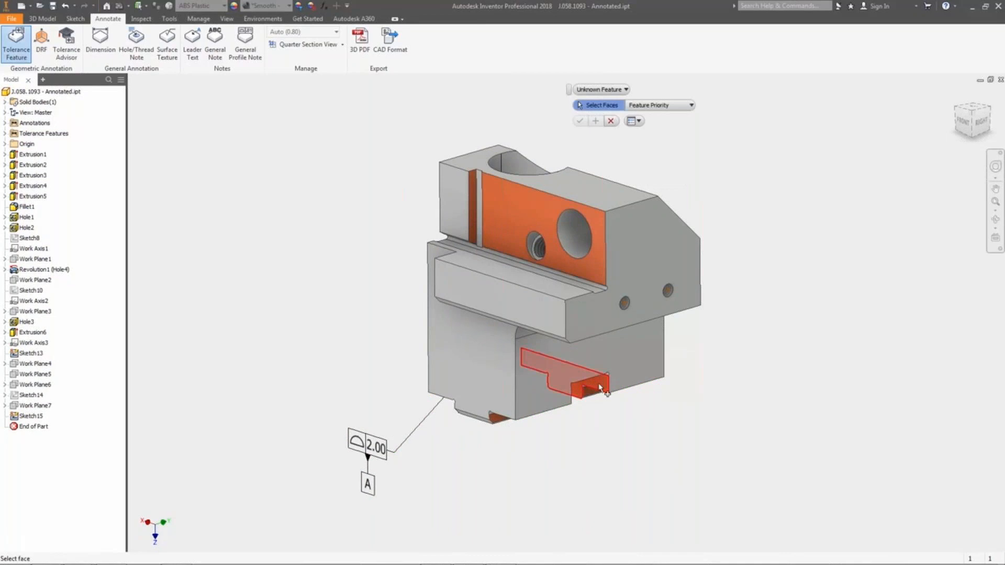
Add a Slot tolerance feature to the slot in the part's underside and place its size and perpendicularity callout beside it
left_click(600, 387)
left_click(618, 91)
left_click(601, 127)
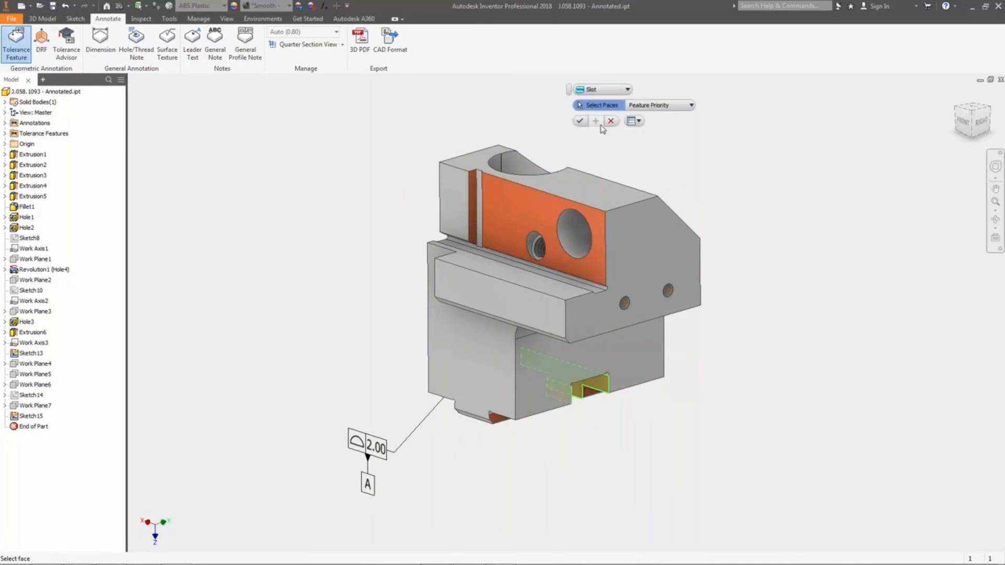
left_click(578, 122)
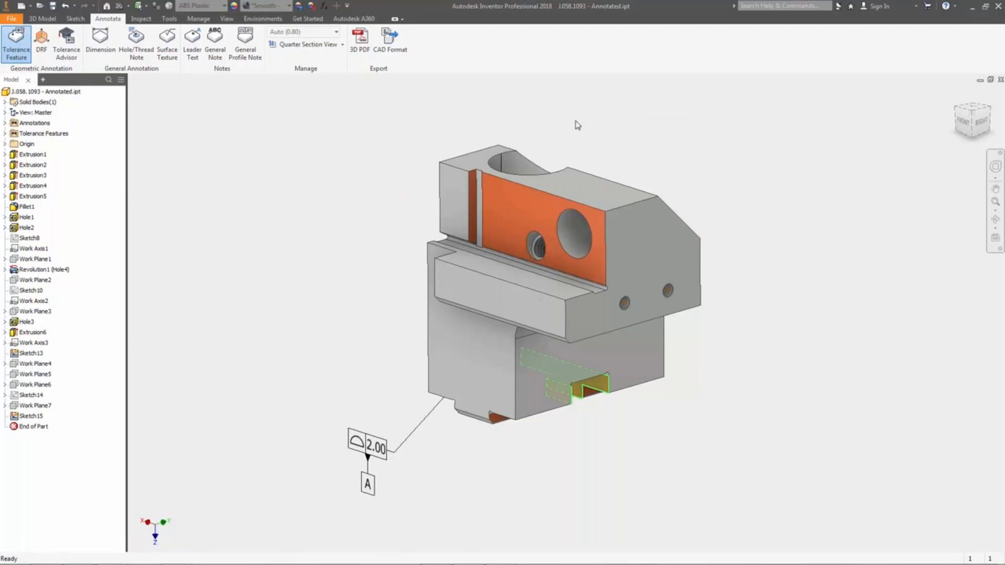
left_click_drag(653, 407, 701, 408)
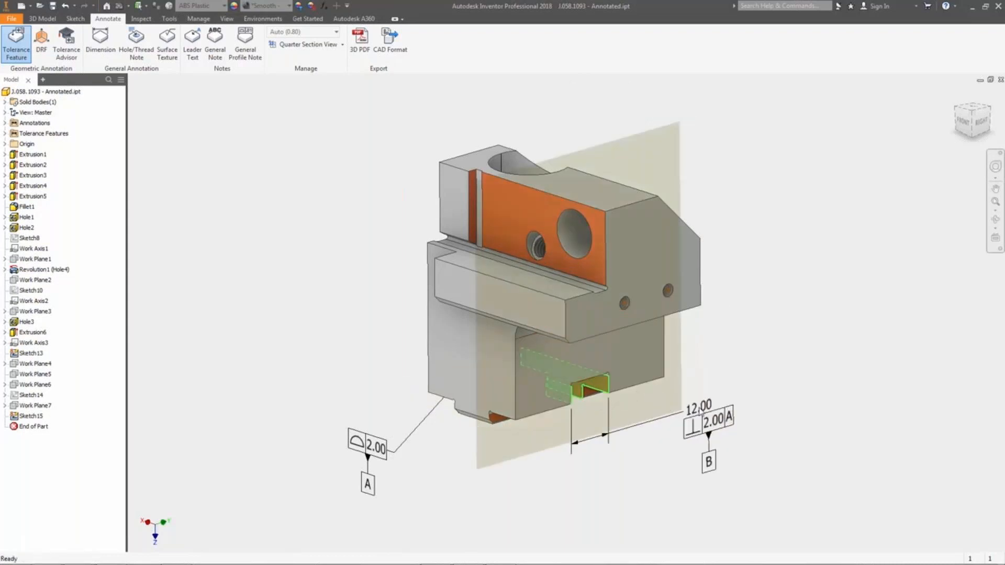
left_click(700, 410)
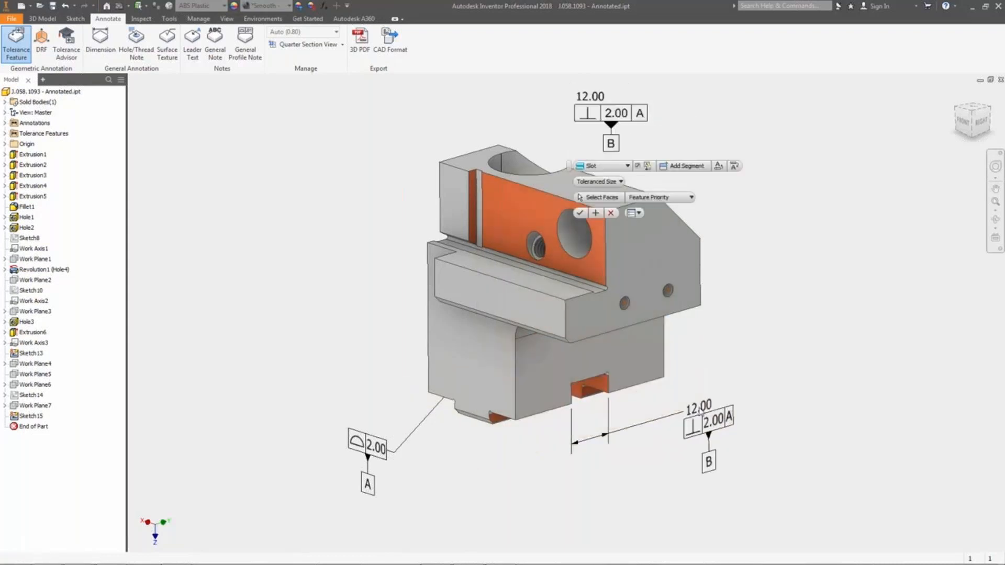
left_click(580, 213)
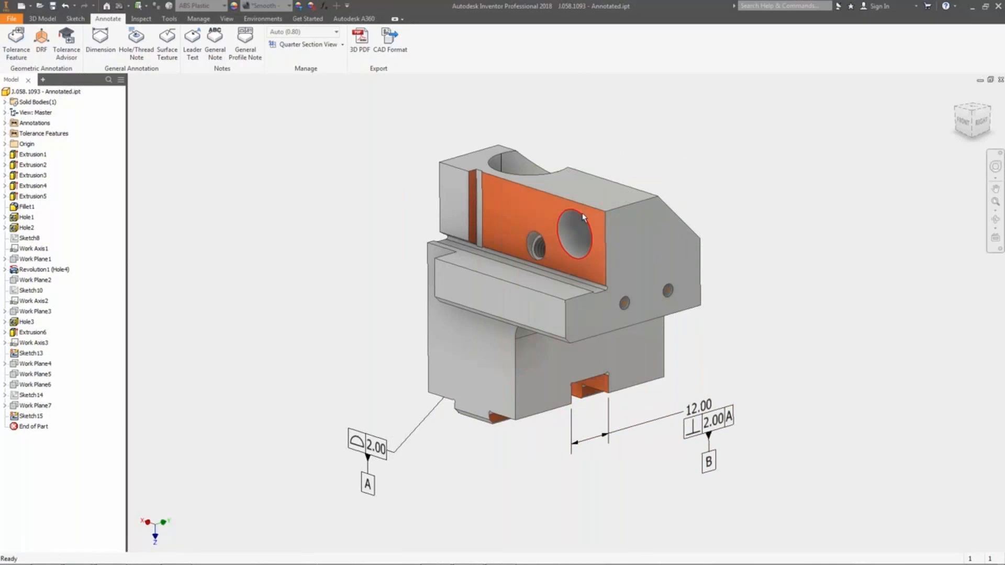
Add a Slab tolerance feature to the small tab under the part and place its size and perpendicularity callout below it
left_click(16, 50)
left_click(497, 421)
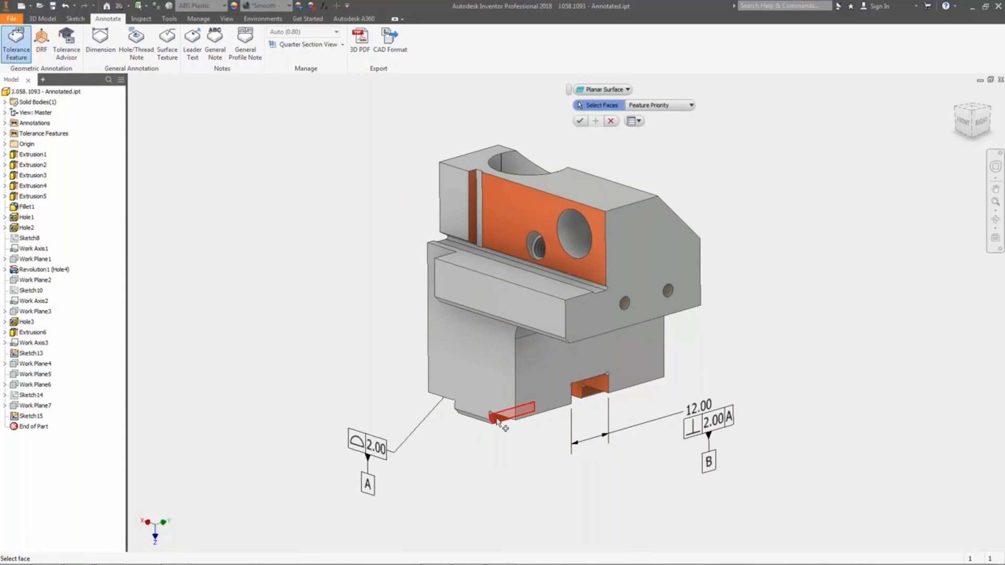
left_click(605, 89)
left_click(597, 115)
left_click(579, 121)
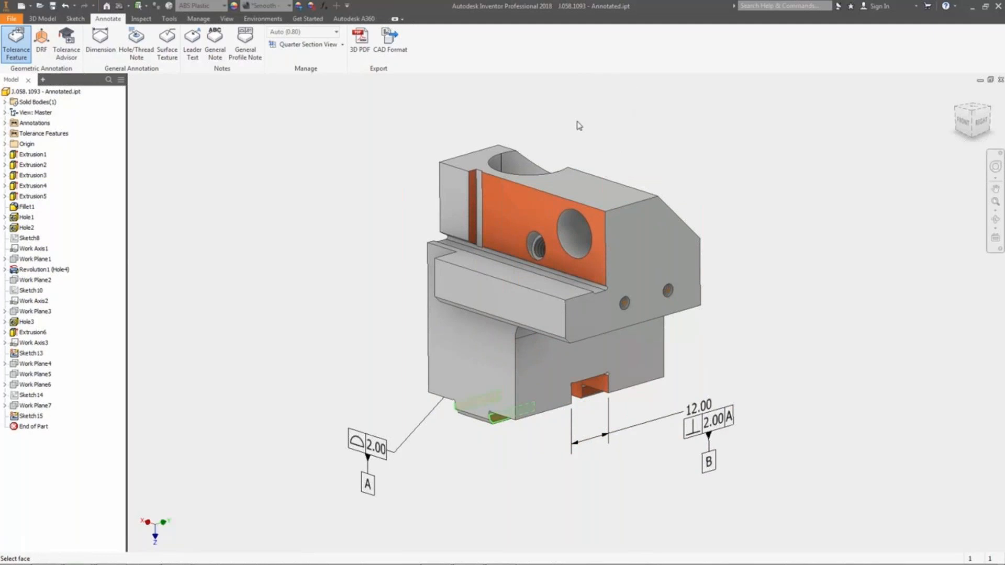
left_click(501, 394)
left_click_drag(496, 415, 564, 488)
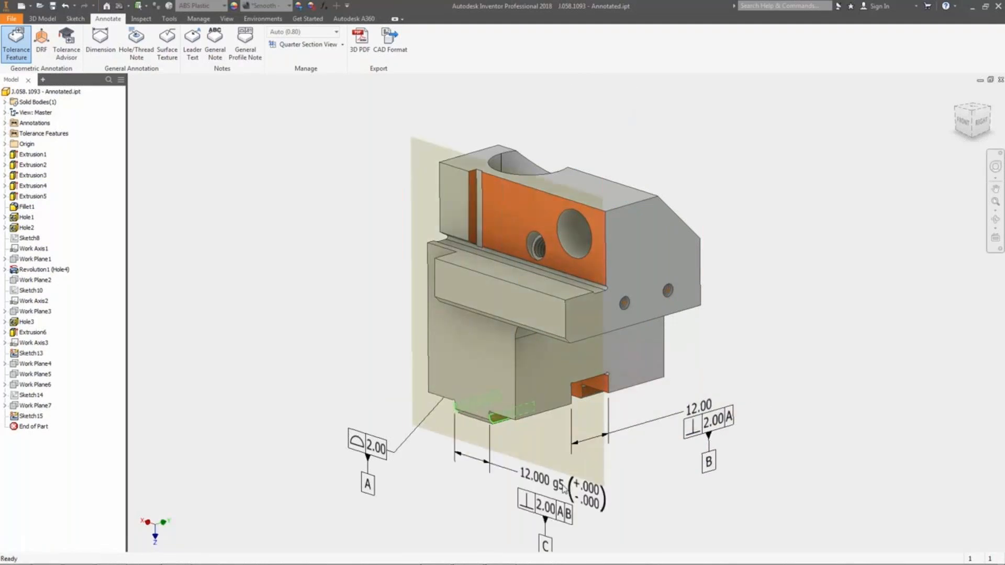
double_click(564, 487)
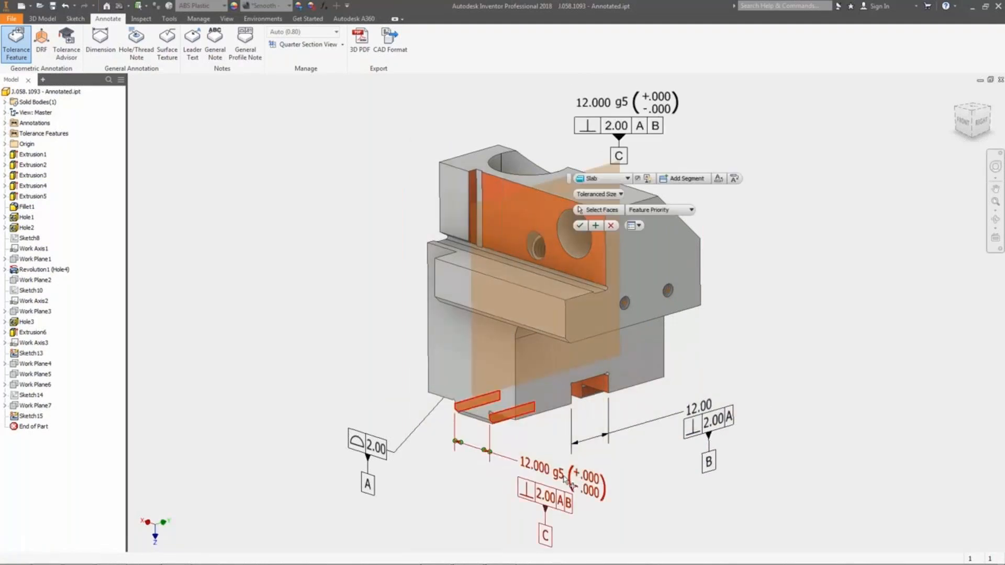
left_click(579, 226)
Locate the slot's flagged linear dimension with the Tolerance Advisor and set its tolerance type to Limits/Fits - Show tolerance
left_click(66, 45)
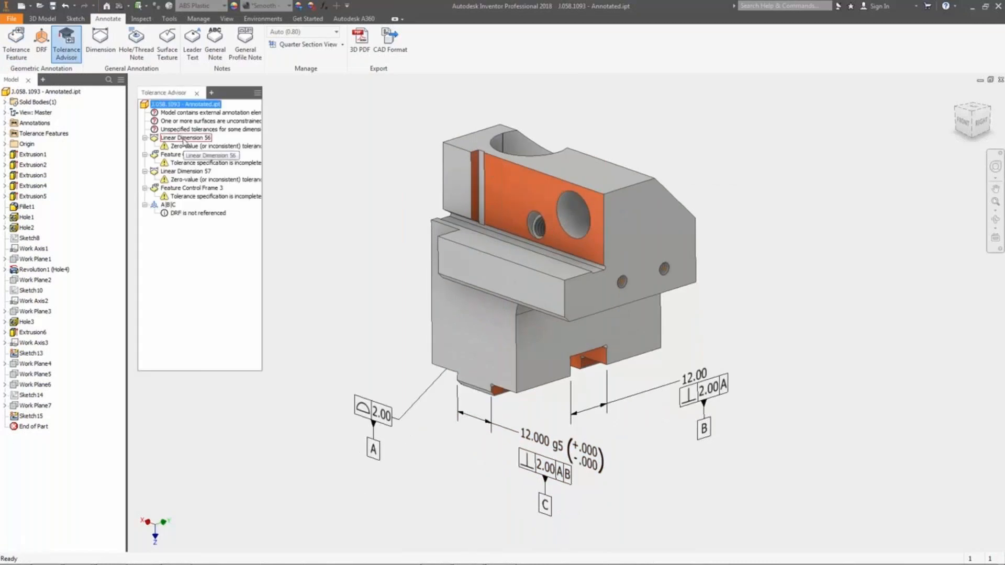
left_click(184, 138)
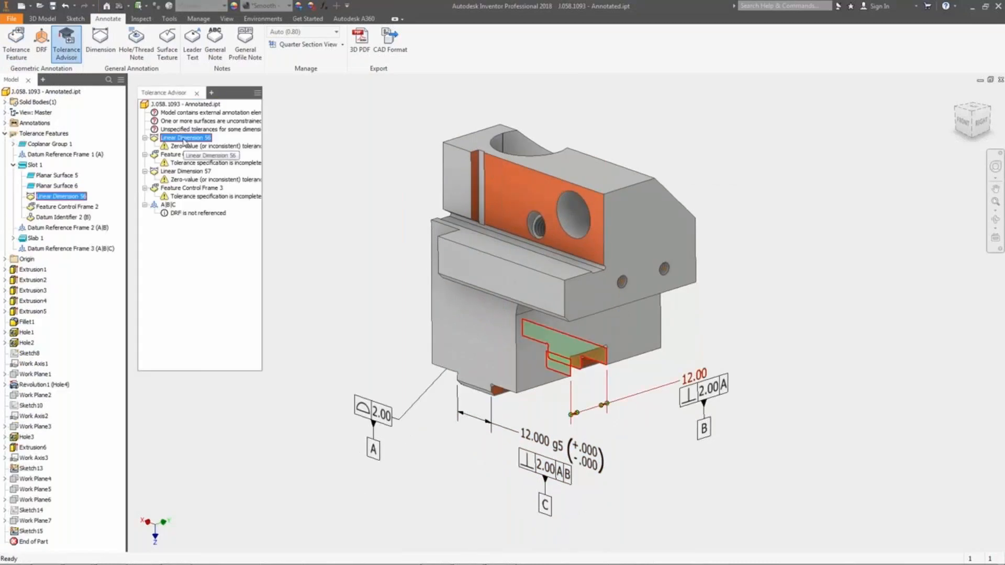
double_click(705, 386)
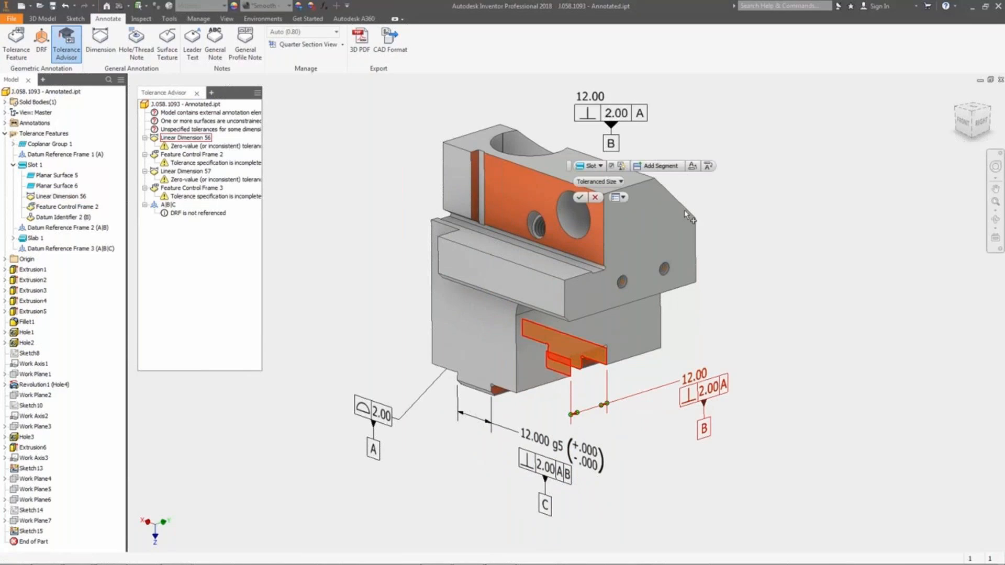
left_click(657, 166)
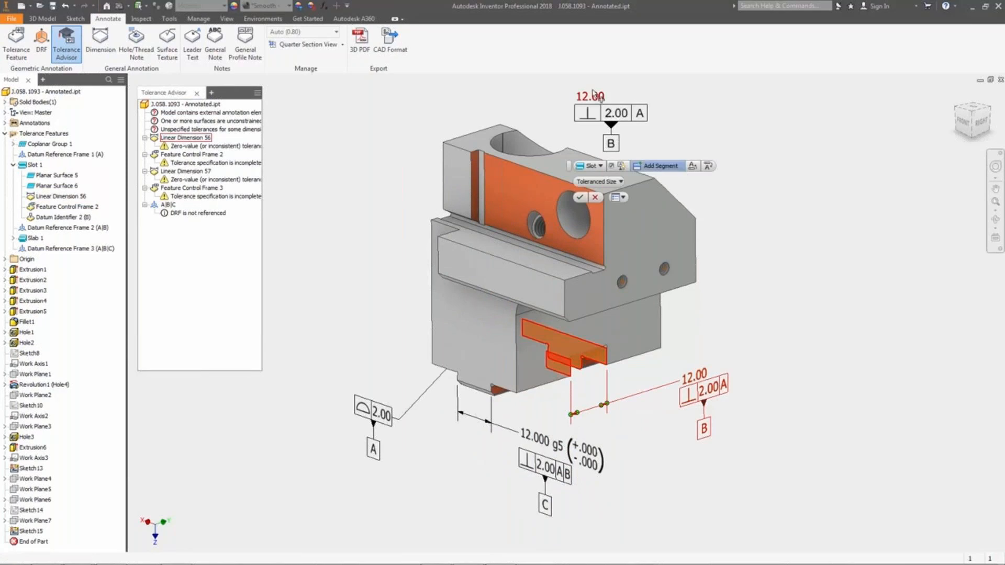
left_click(593, 96)
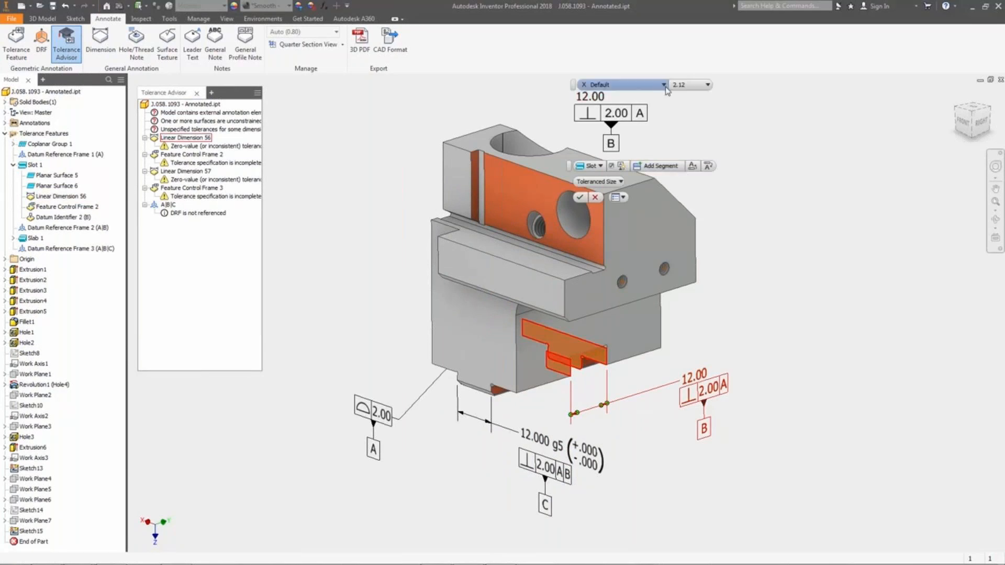
left_click(665, 86)
left_click(654, 213)
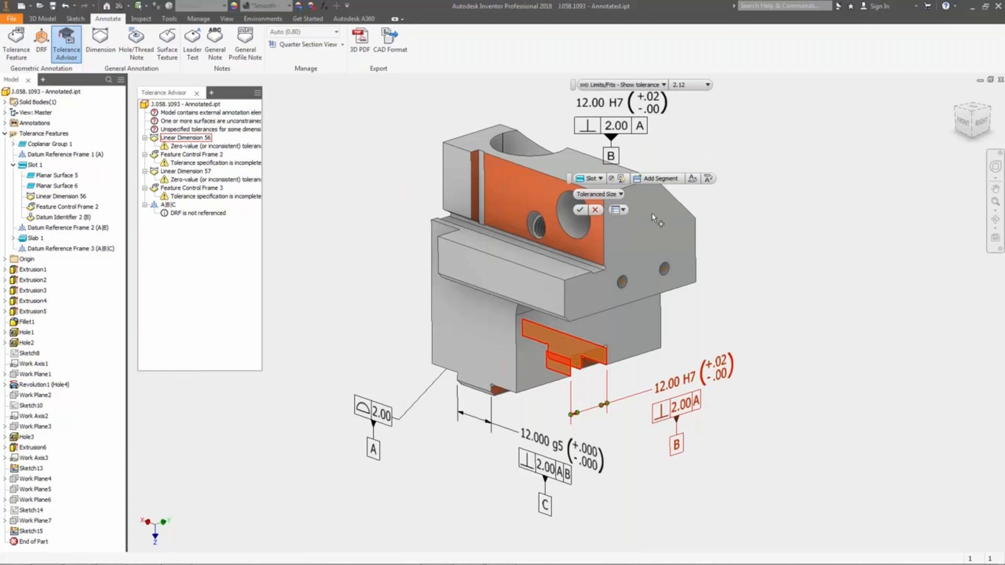
Add the maximum material condition modifier (M) to the slot's perpendicularity tolerance and accept the changes
left_click(617, 127)
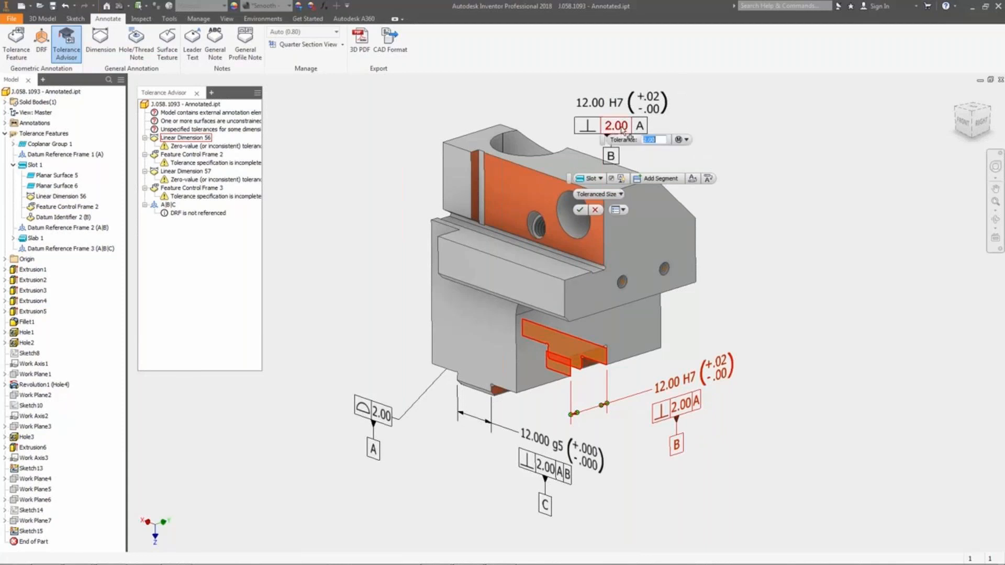
left_click(686, 140)
left_click(702, 153)
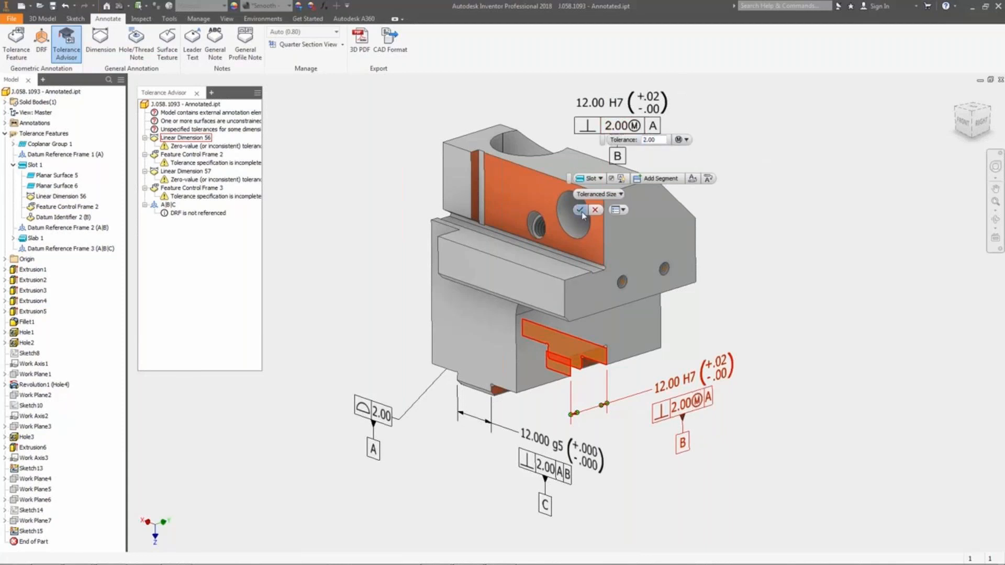
left_click(580, 211)
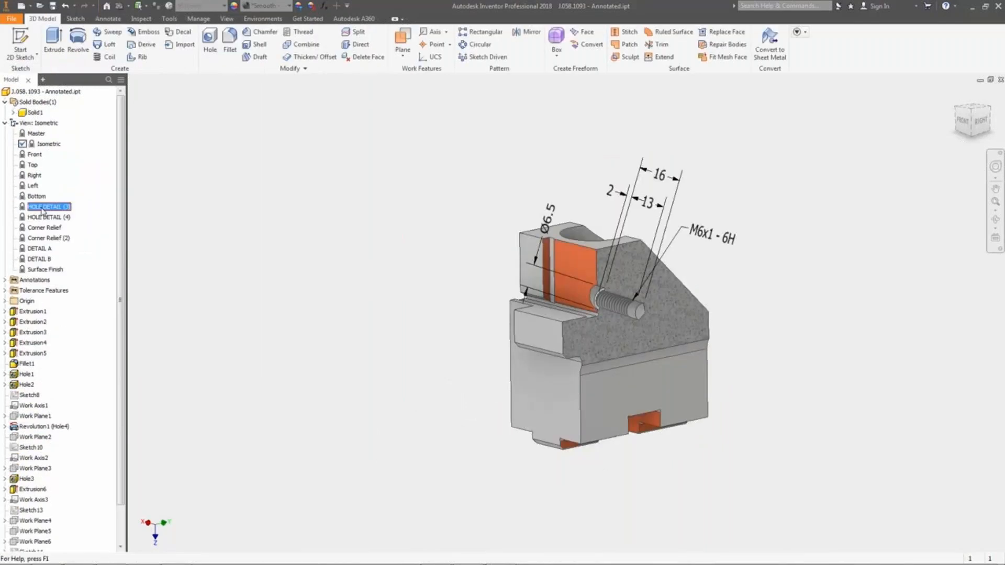
Examine the annotations in the HOLE DETAIL (3), Corner Relief (2) and DETAIL A design views
double_click(43, 208)
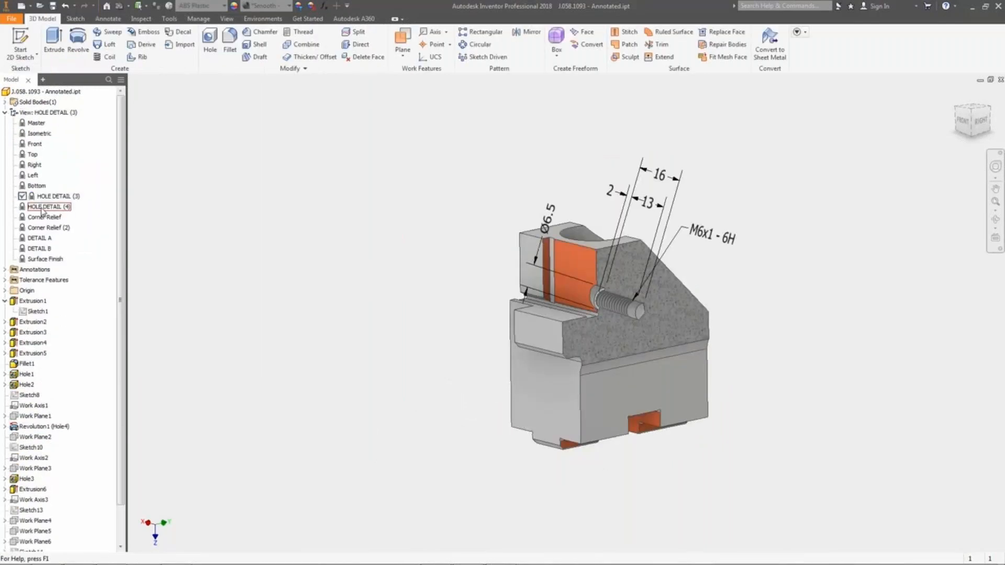
double_click(44, 228)
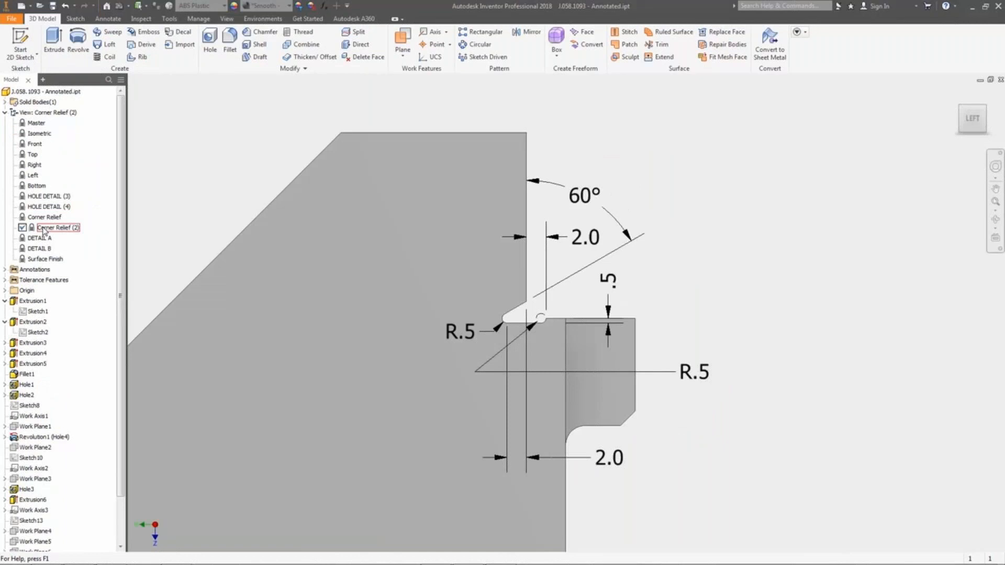
double_click(41, 238)
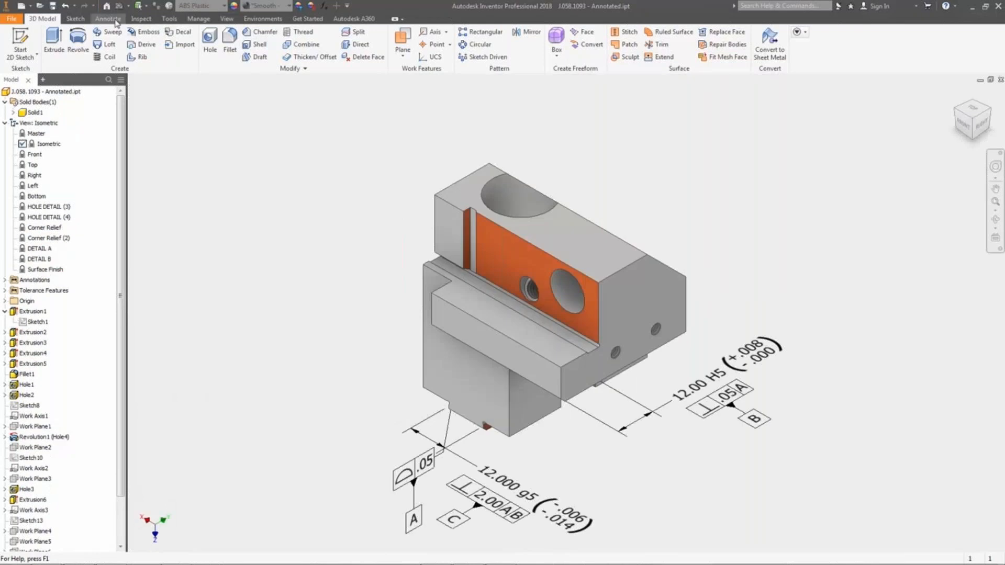
Publish the annotated part as a 3D PDF with the Sample Part Template and inspect the model in the resulting document
left_click(116, 21)
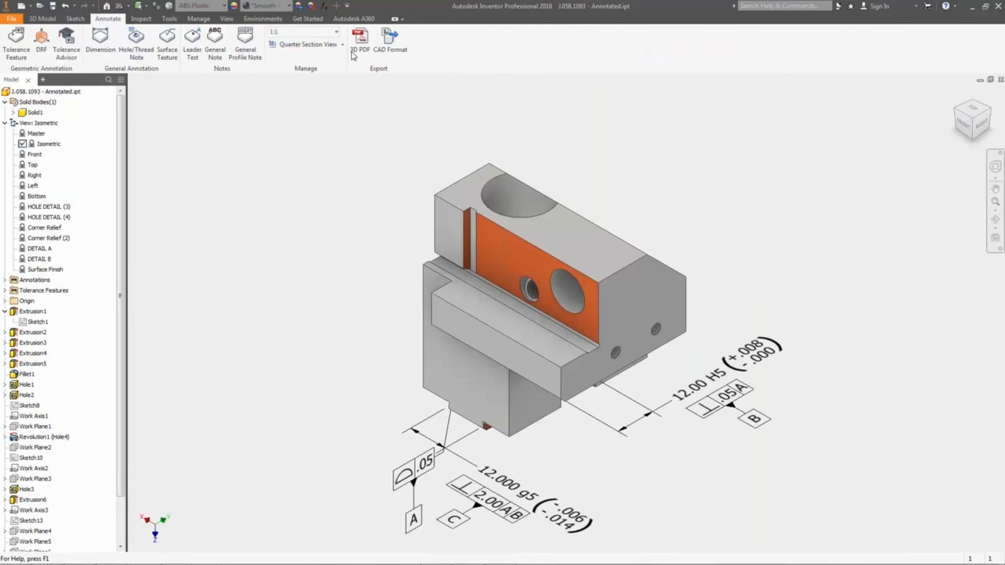
left_click(360, 42)
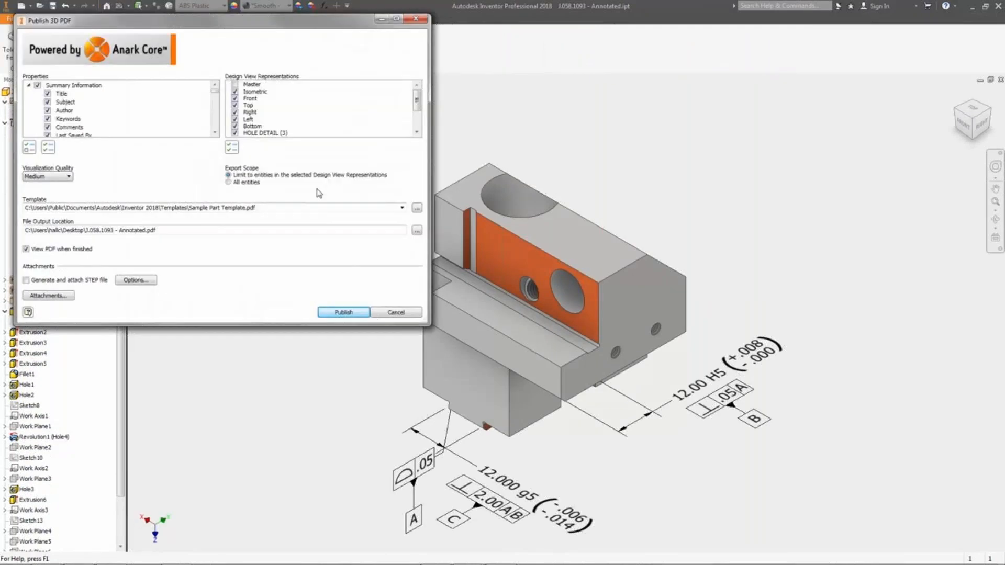
left_click(341, 313)
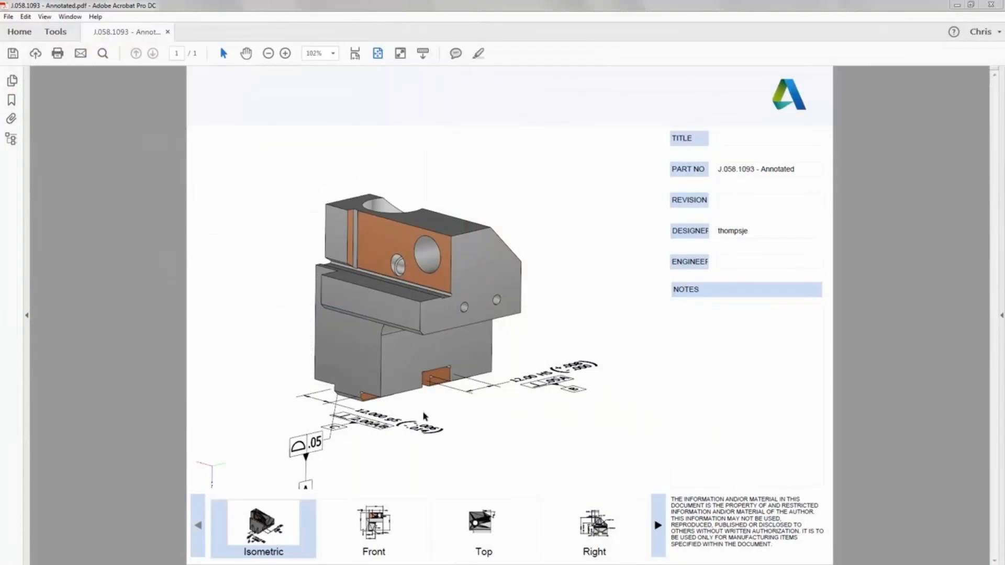
mouse_move(424, 416)
left_mouse_down()
mouse_move(413, 388)
mouse_move(371, 436)
mouse_move(428, 437)
left_mouse_up()
left_click(365, 419)
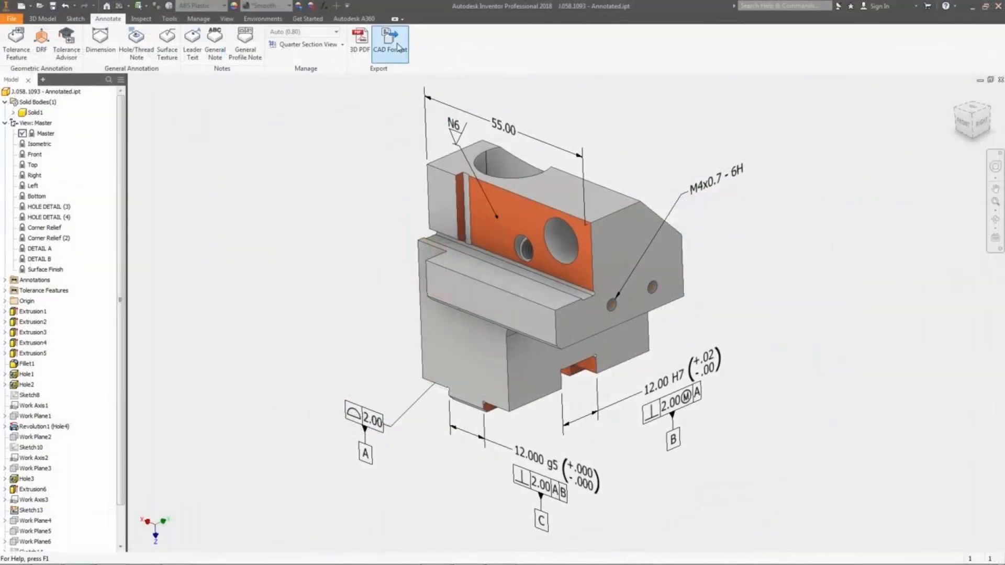
Set up a CAD format export of the part as a STEP file with the 242 - Managed Model Based 3D Engineering protocol
left_click(399, 48)
left_click(528, 470)
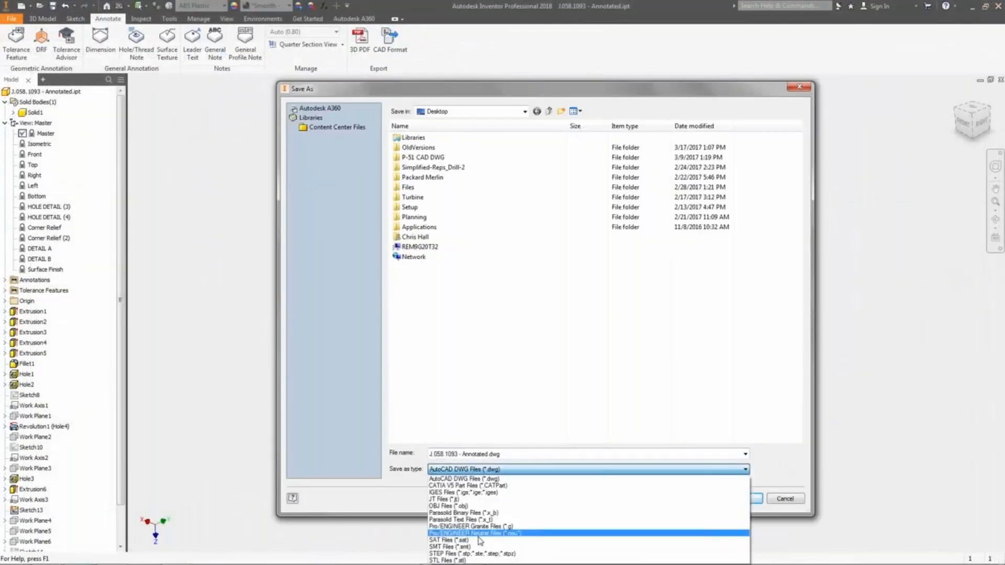
left_click(474, 554)
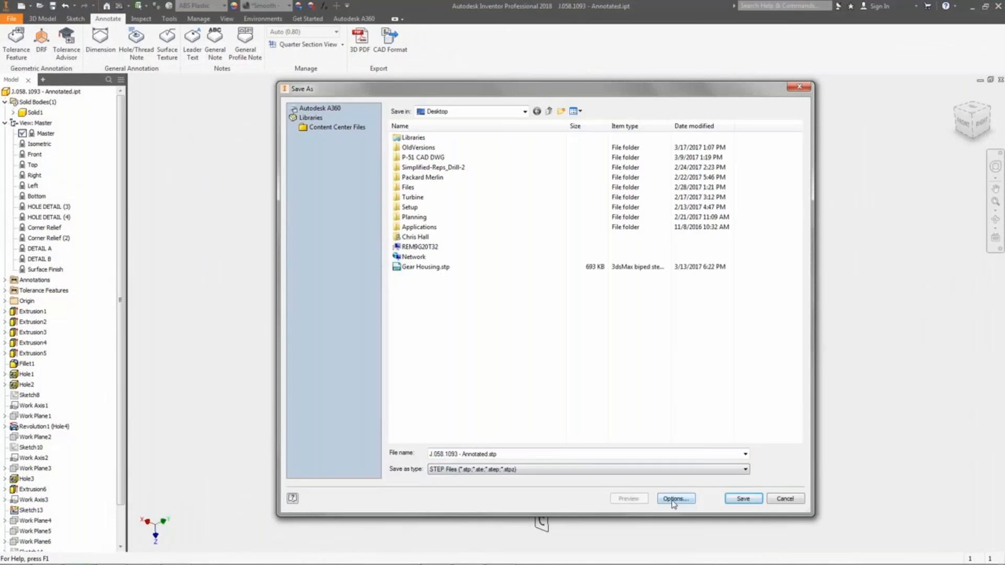
left_click(674, 500)
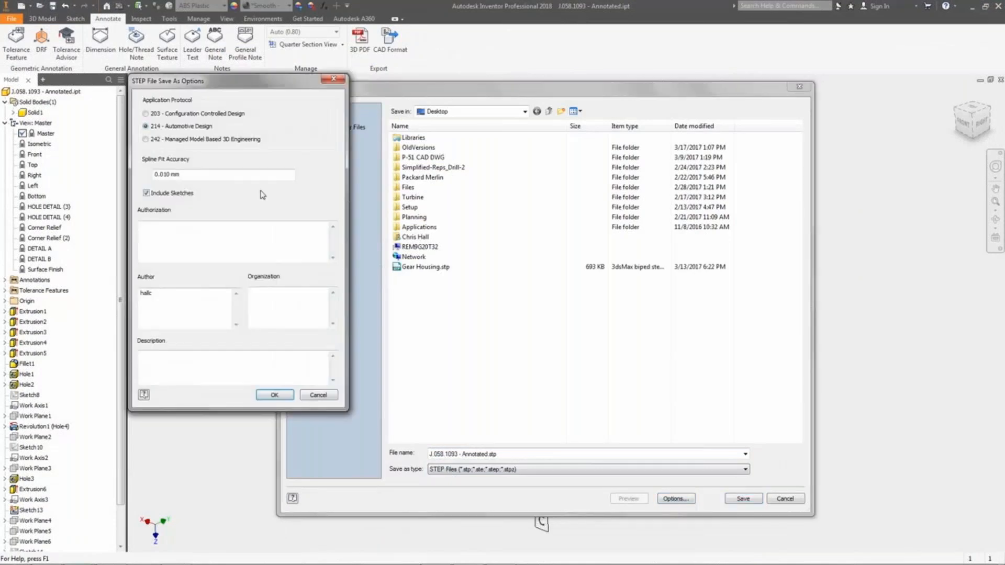
left_click(145, 140)
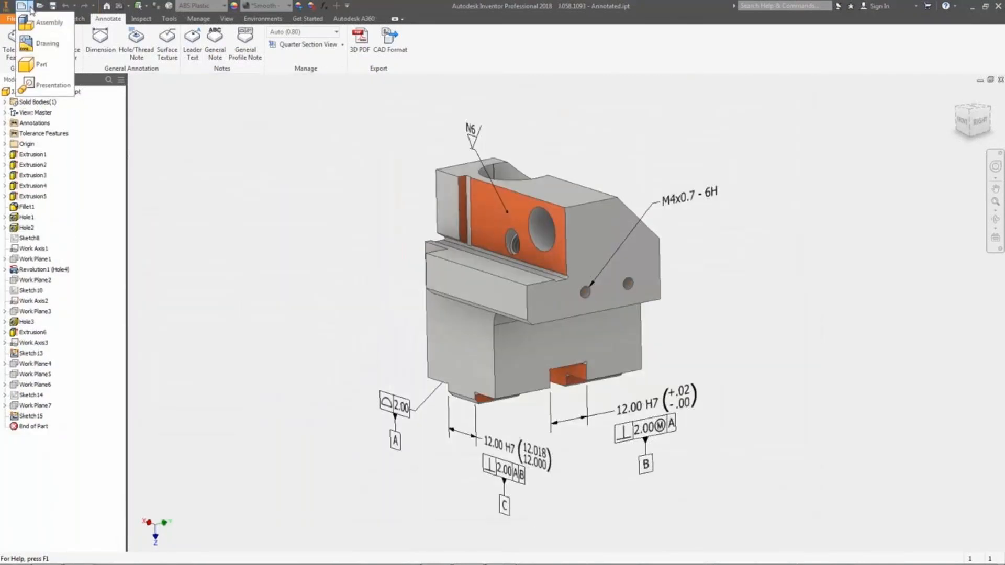
Create a drawing with a 2:1 front base view plus projected top and side views, and shift the front view up and right
left_click(46, 44)
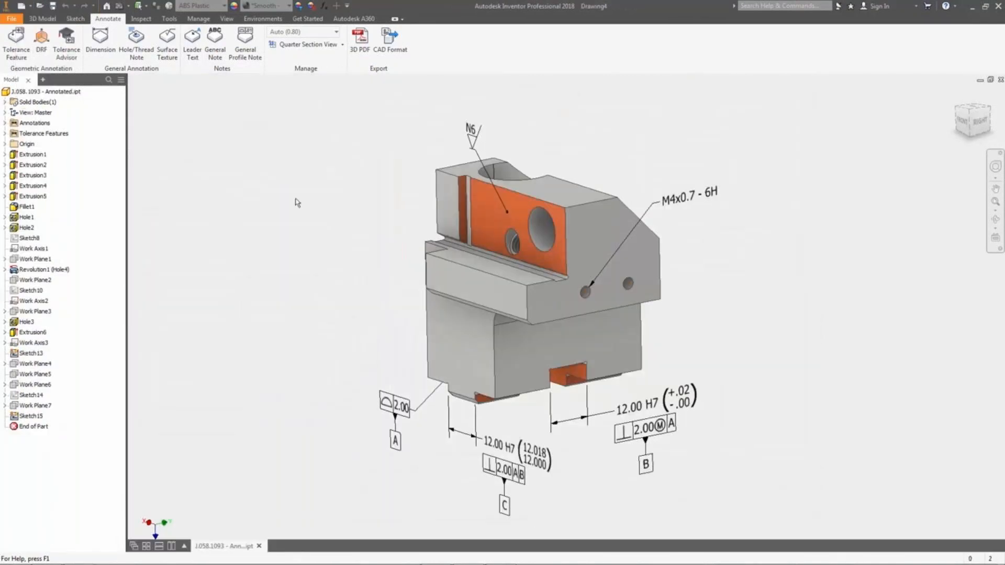
left_click(312, 232)
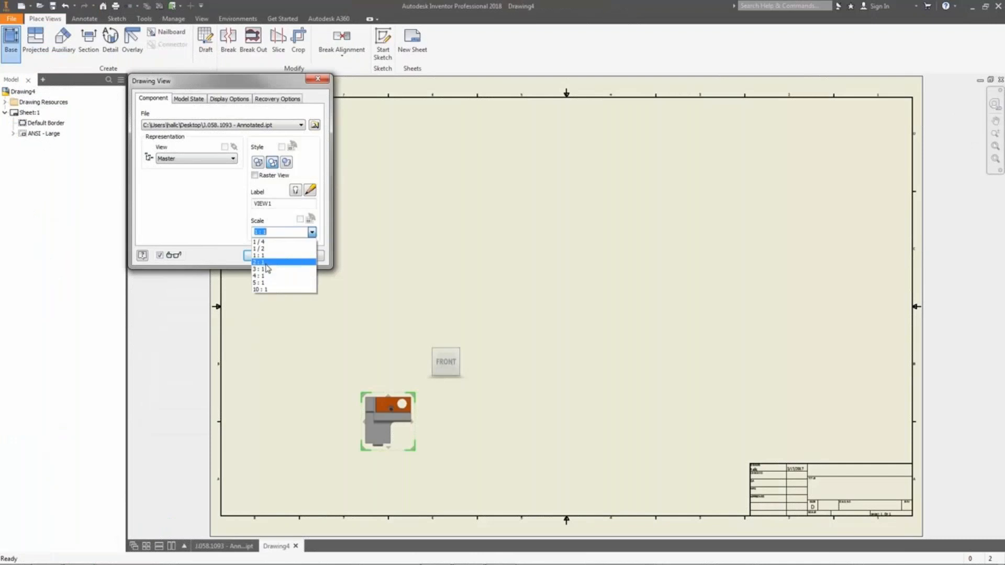
left_click(267, 264)
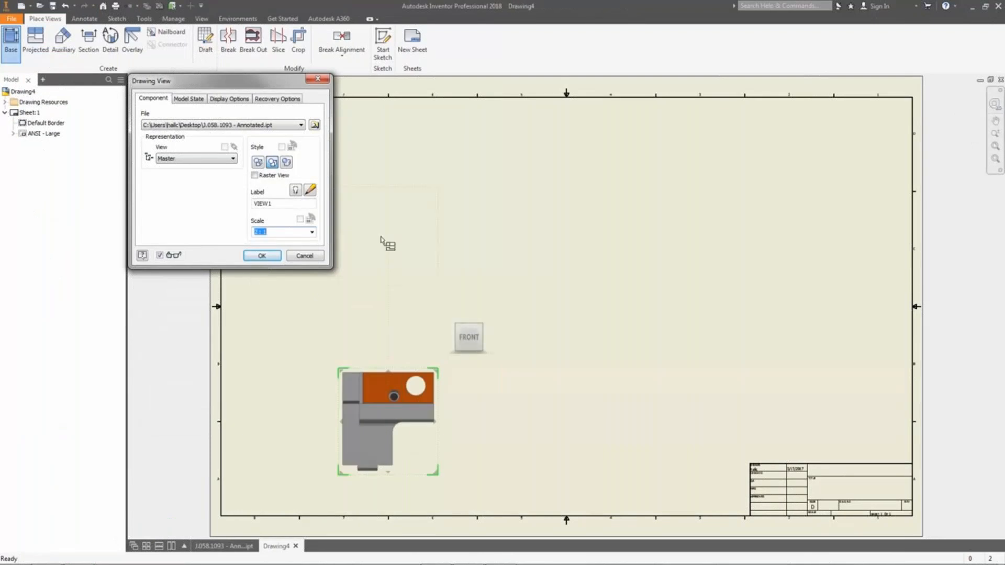
left_click(388, 244)
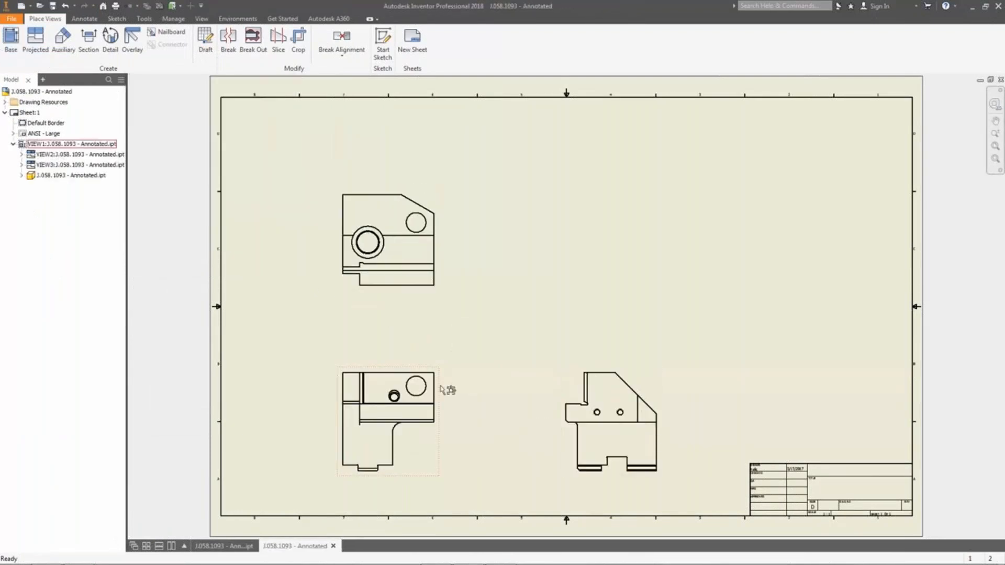
left_click_drag(399, 475, 426, 439)
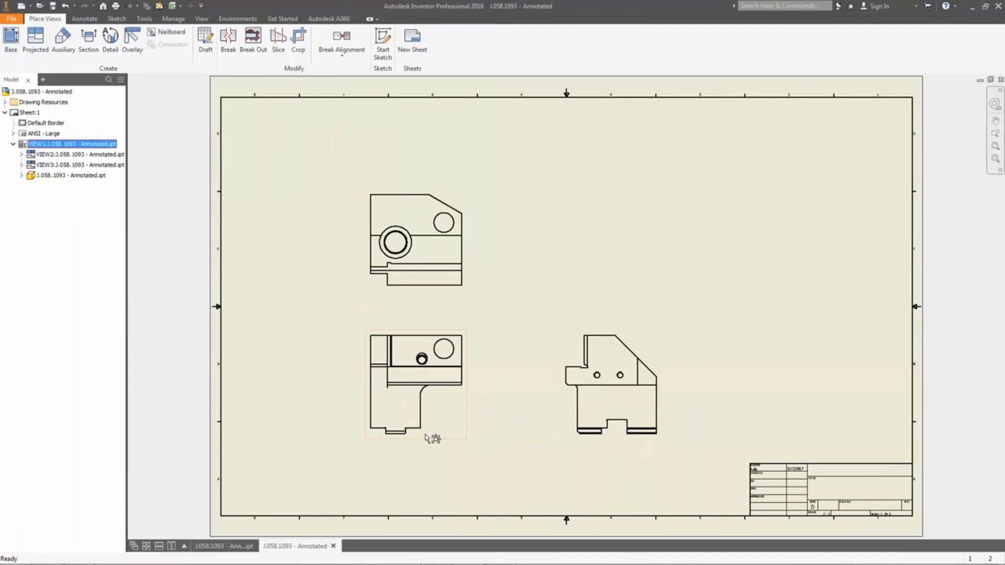
scroll(427, 438, "up", 2)
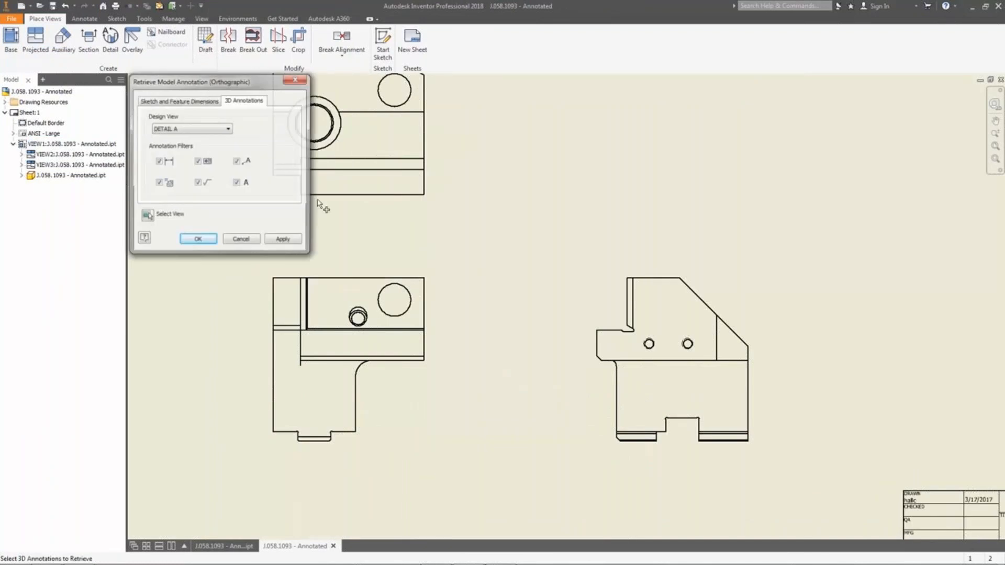
Retrieve the Master design view's 3D annotations of all filter types into the front and side drawing views
left_click(282, 241)
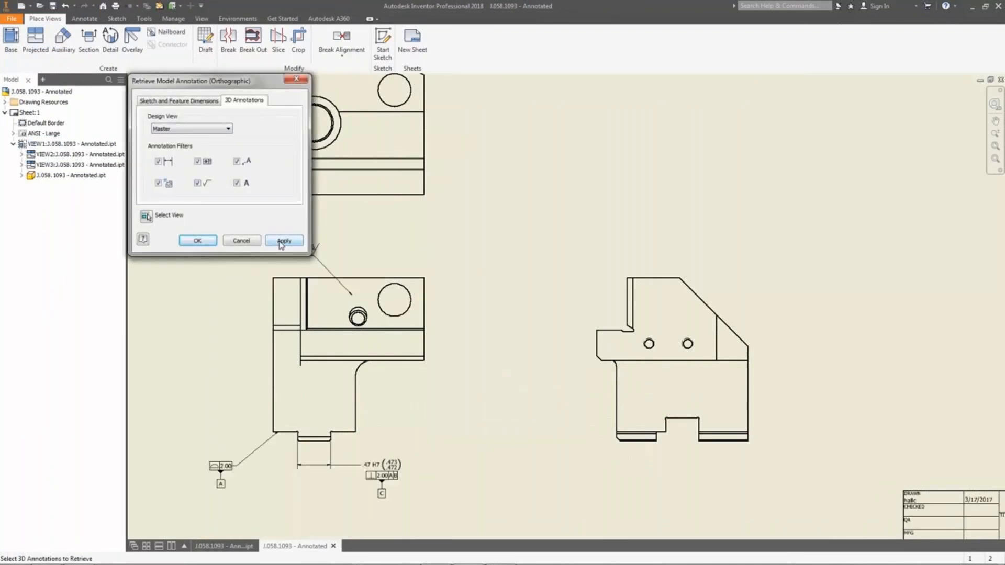
left_click(613, 303)
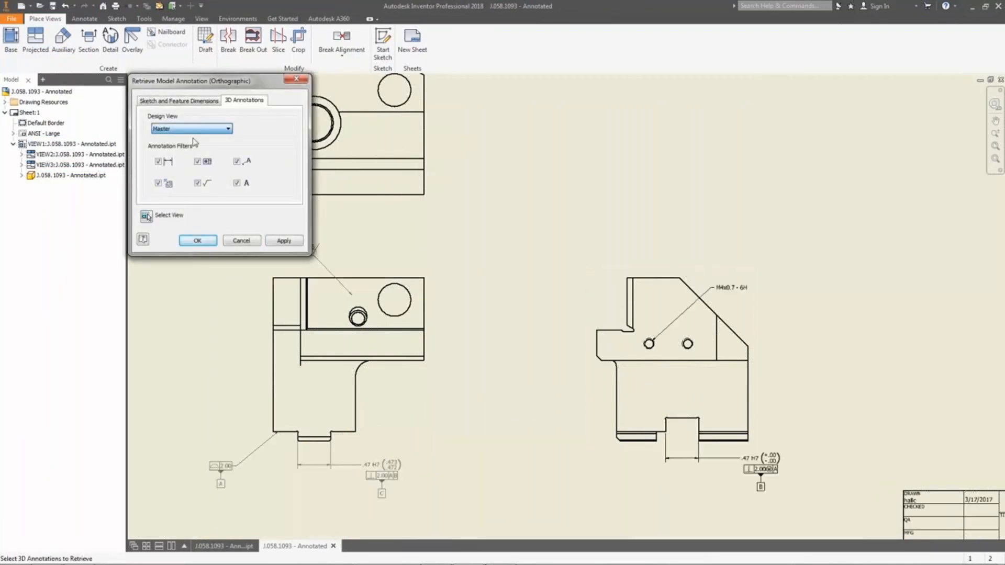
left_click(284, 241)
left_click(296, 80)
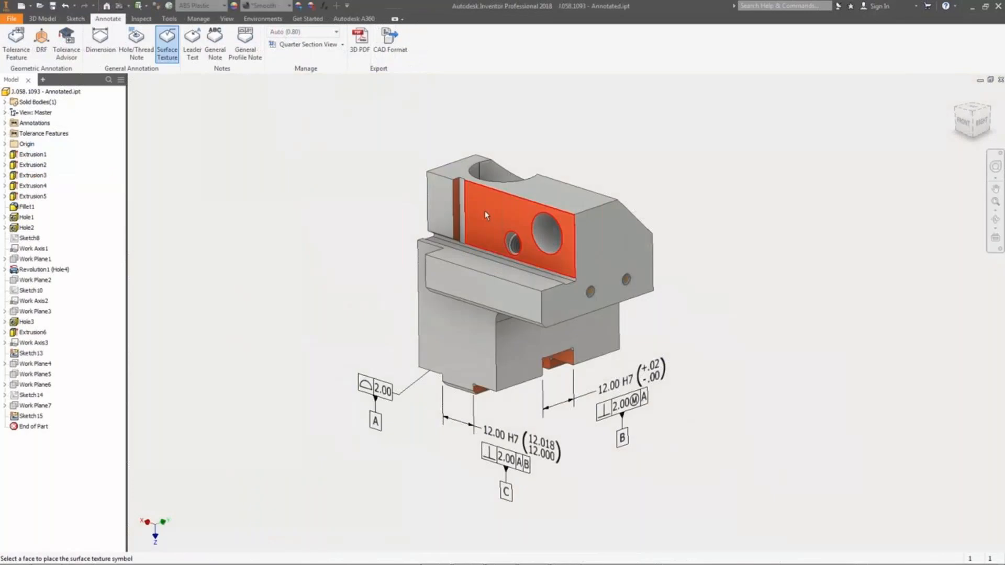
Add an N6 surface texture symbol above the large front face with the holes, and place a thread note on the small side hole
left_click(485, 210)
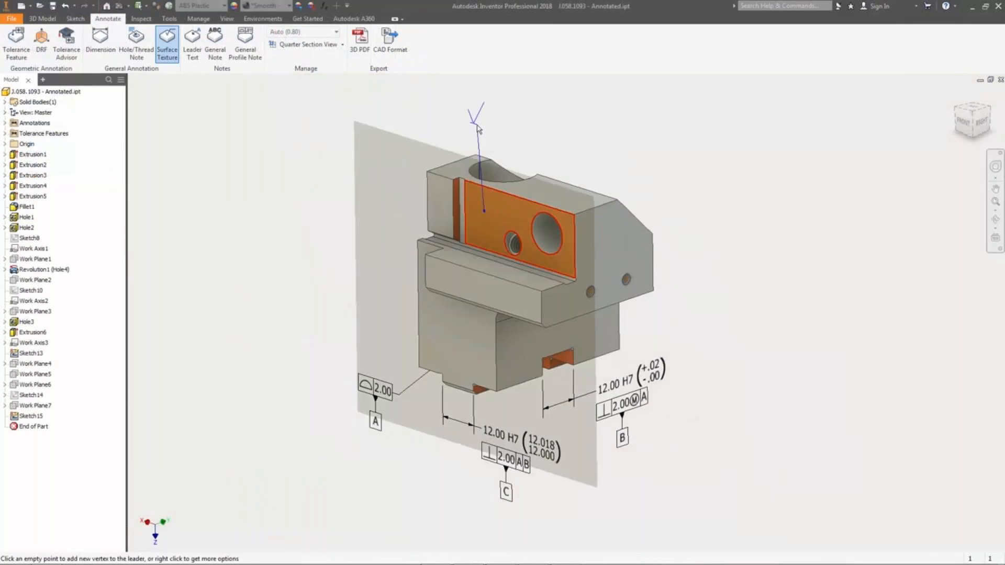
left_click(451, 138)
left_click(584, 185)
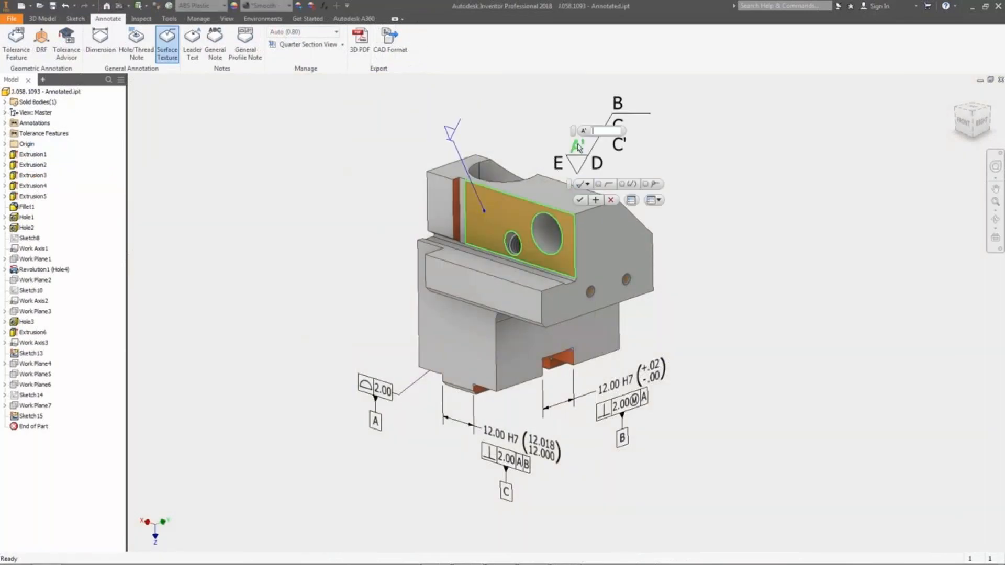
type("N6")
left_click(580, 200)
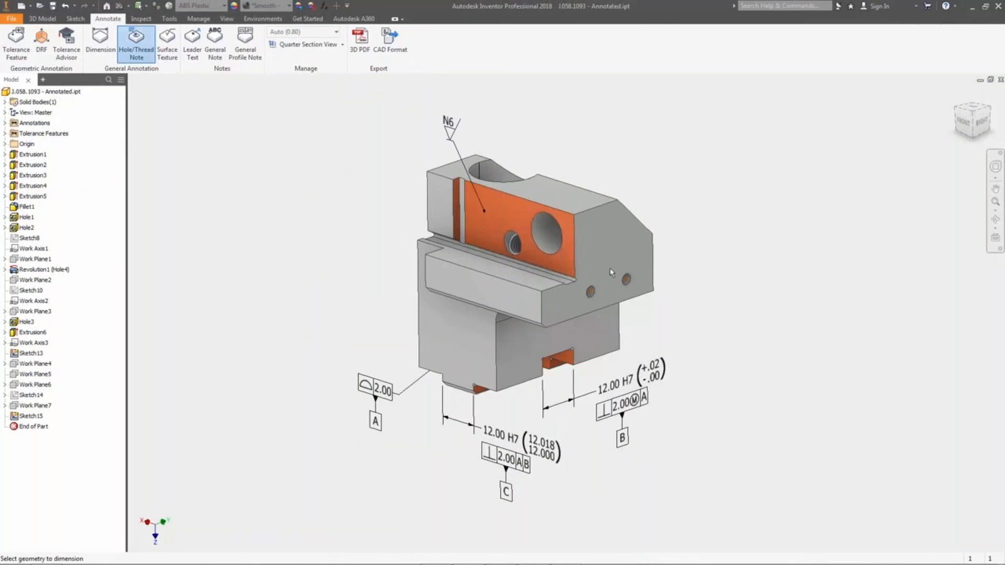
left_click(590, 291)
left_click(654, 194)
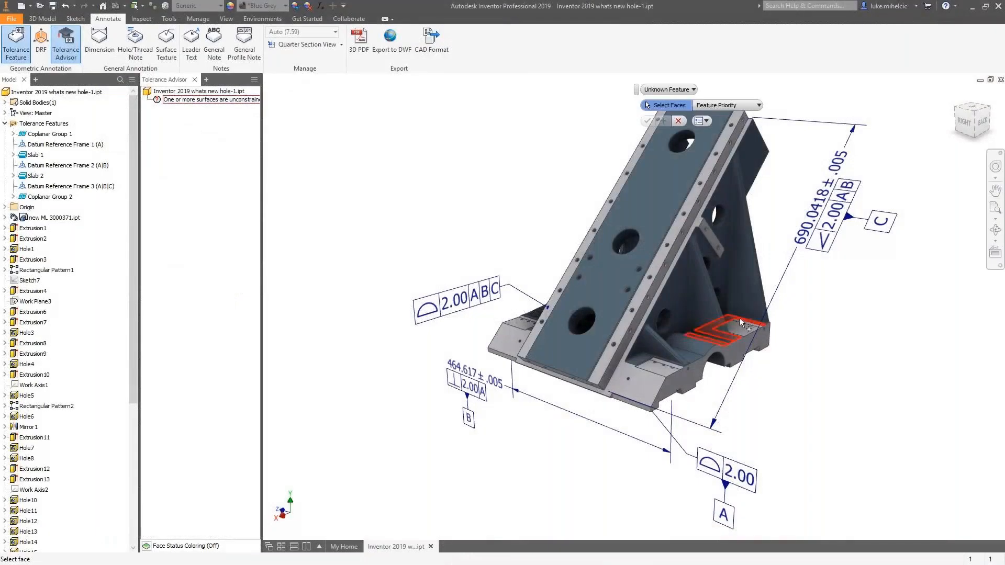
Add tolerance features to the bracket's rear base pads and the sloped plate's planar surface, giving the latter a 2.00 profile referenced to A, B and C
left_click(740, 319)
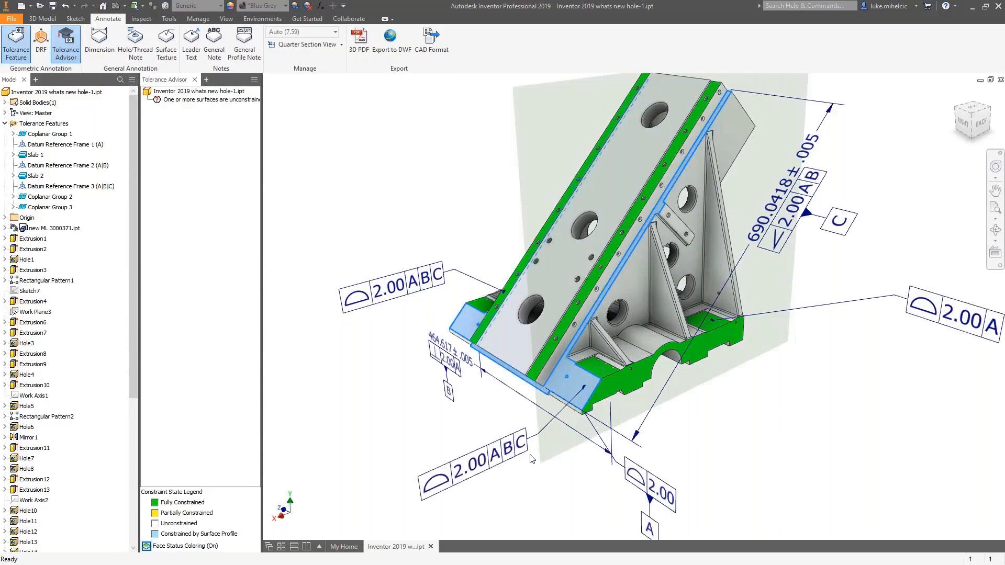
left_click(529, 457)
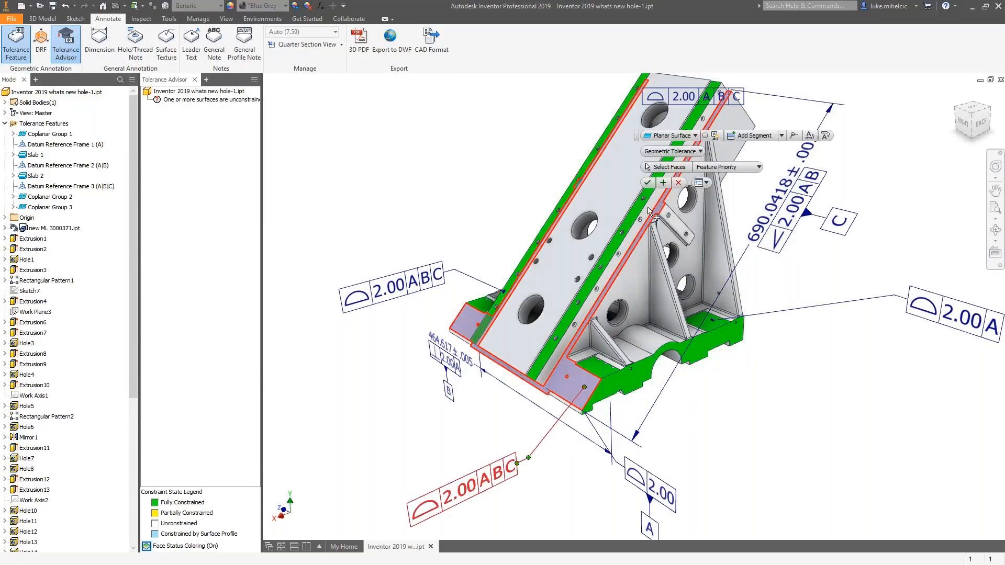
left_click(648, 182)
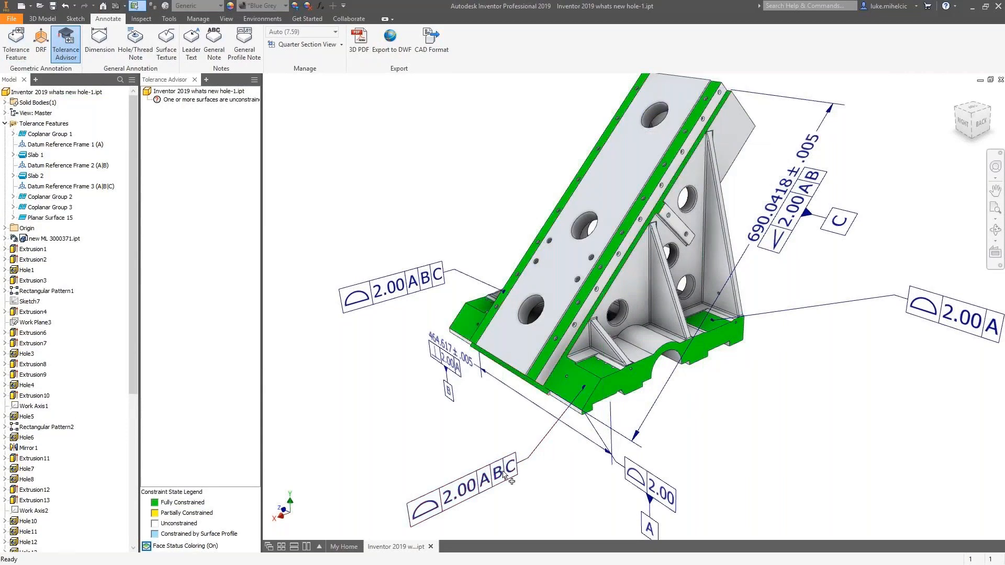
Remove datums A, B and C from the planar surface's 2.00 profile tolerance, and add a general profile note of 1.00 for all surfaces
double_click(504, 474)
key("Return")
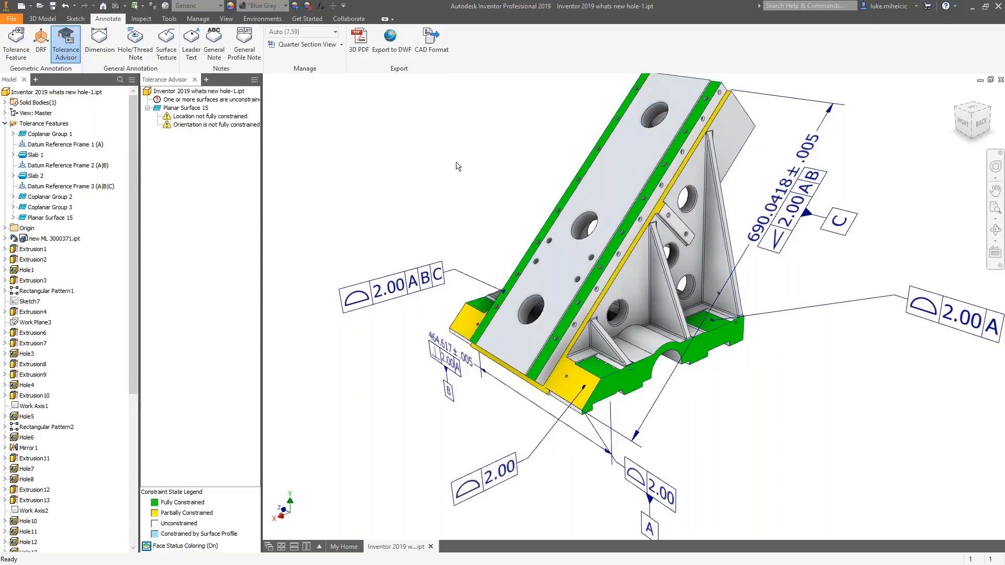
left_click(244, 44)
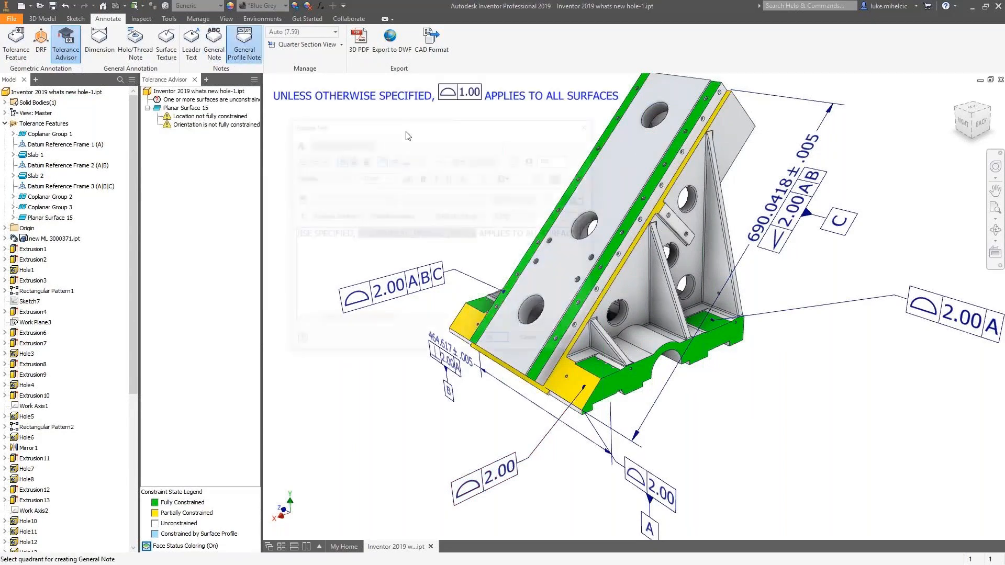
left_click(408, 136)
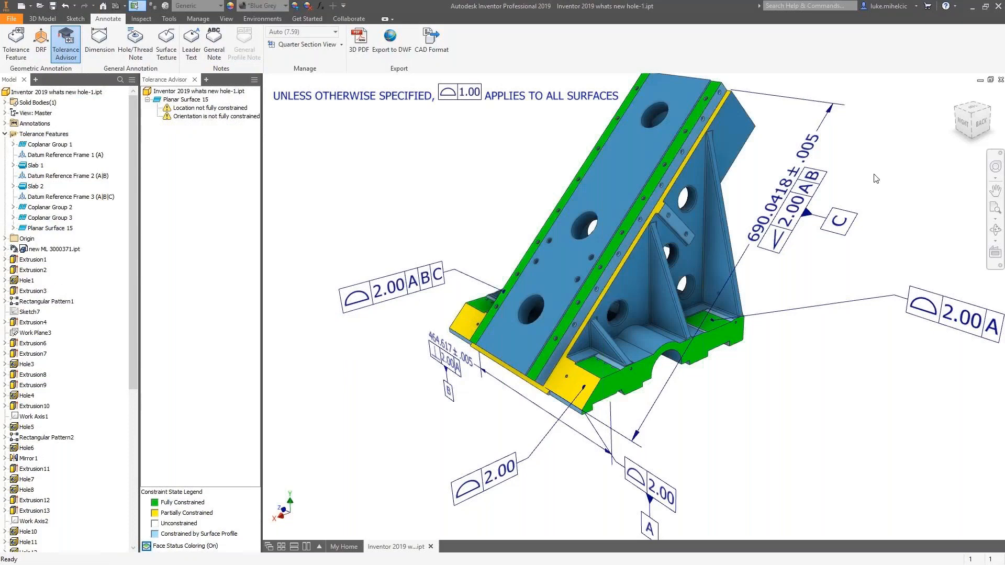
Add a hole note to the lowest large hole in the sloped plate, with its text placed beside the plate's upper edge
left_click(146, 45)
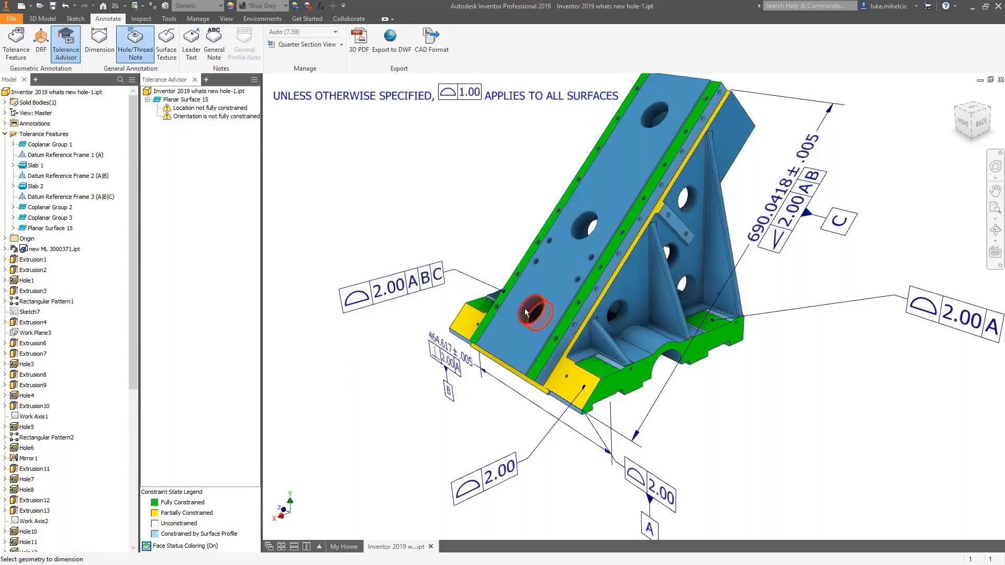
left_click(500, 261)
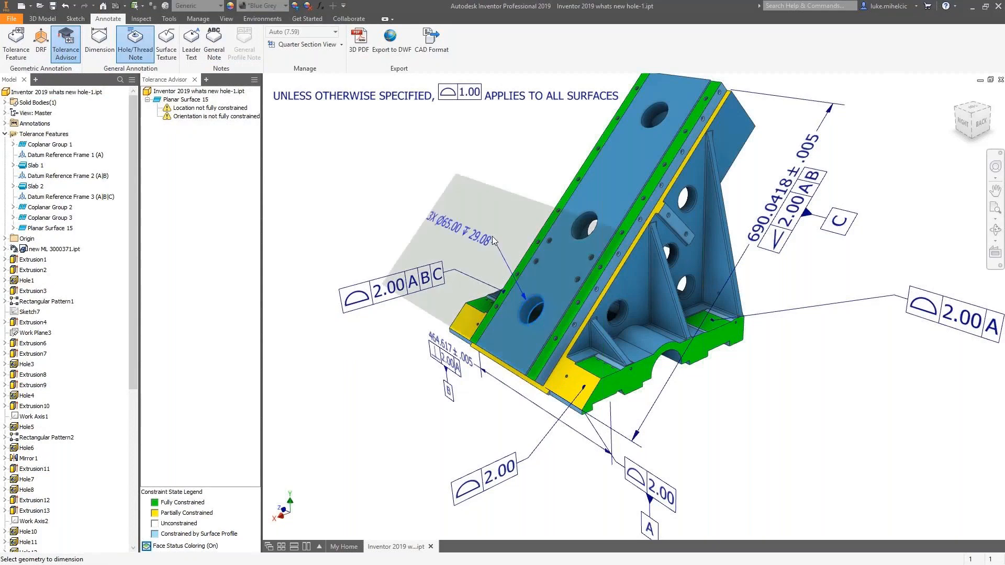
left_click(502, 215)
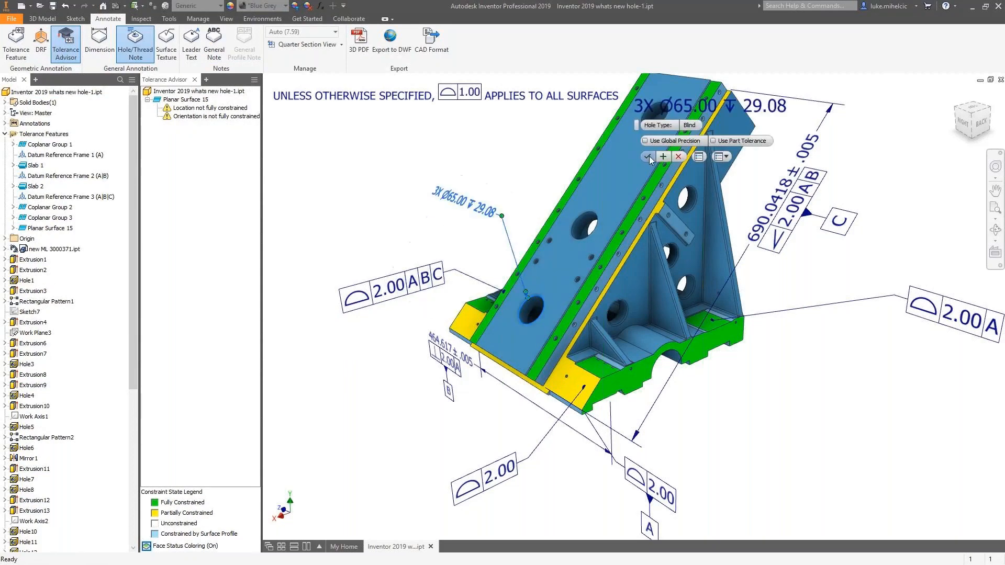
left_click(648, 157)
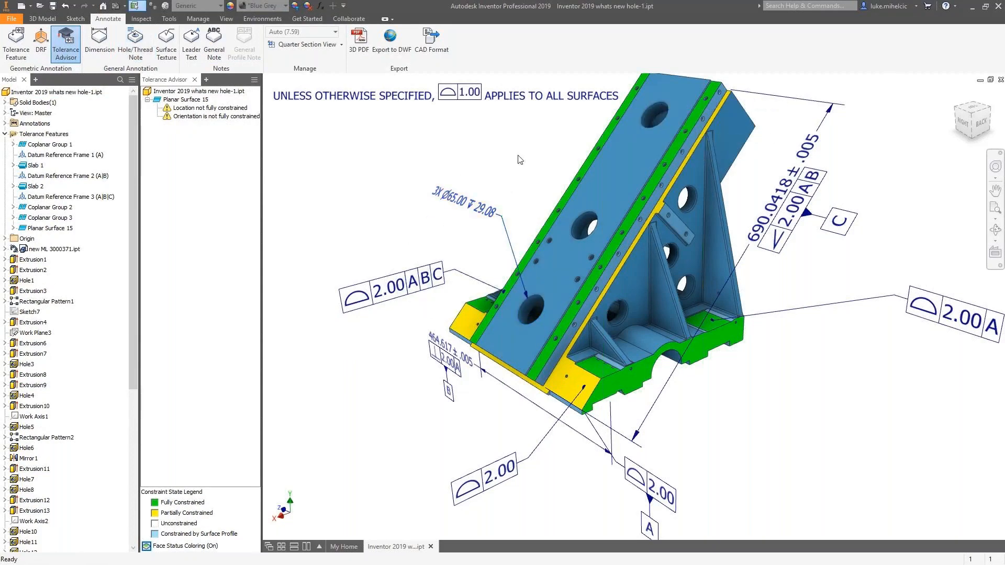
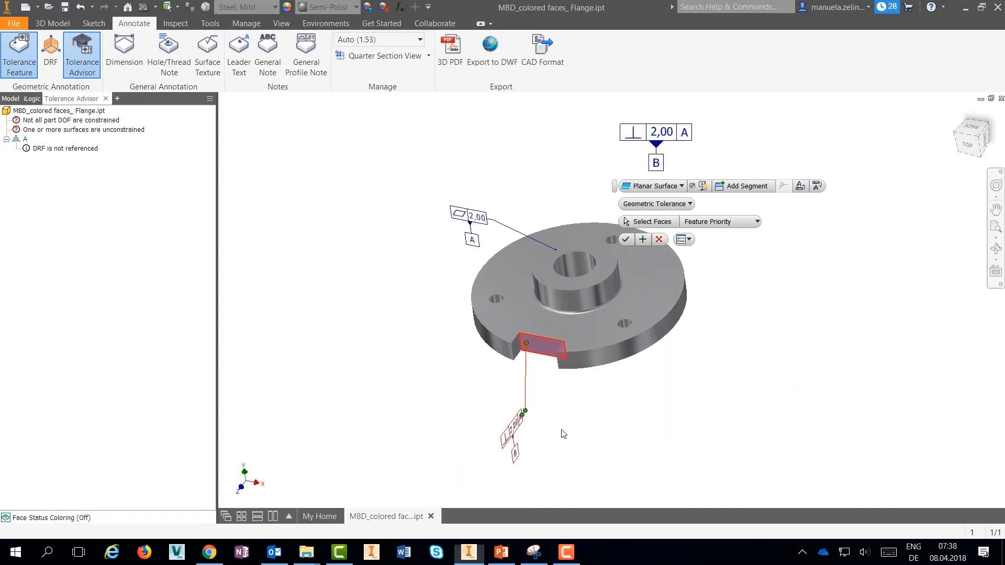
Turn on face status coloring and create a slot tolerance feature from the flange notch's two side faces, with its annotation below the part
left_click(15, 519)
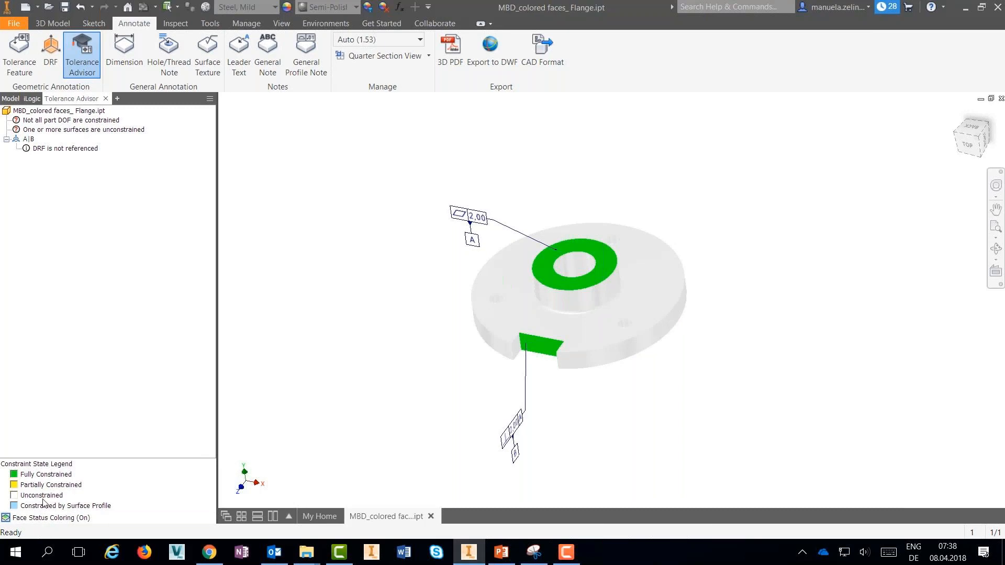
left_click(24, 55)
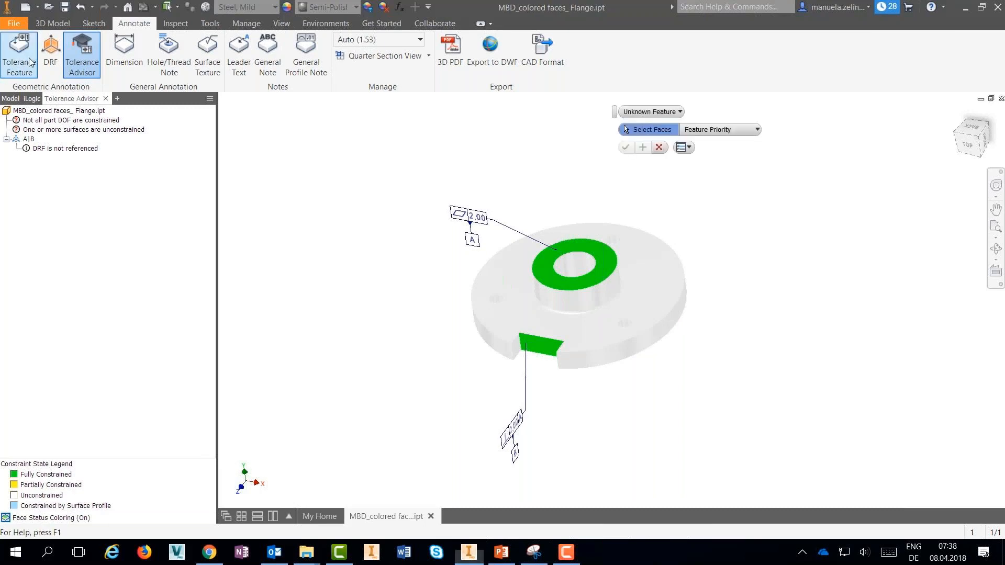
left_click(517, 347)
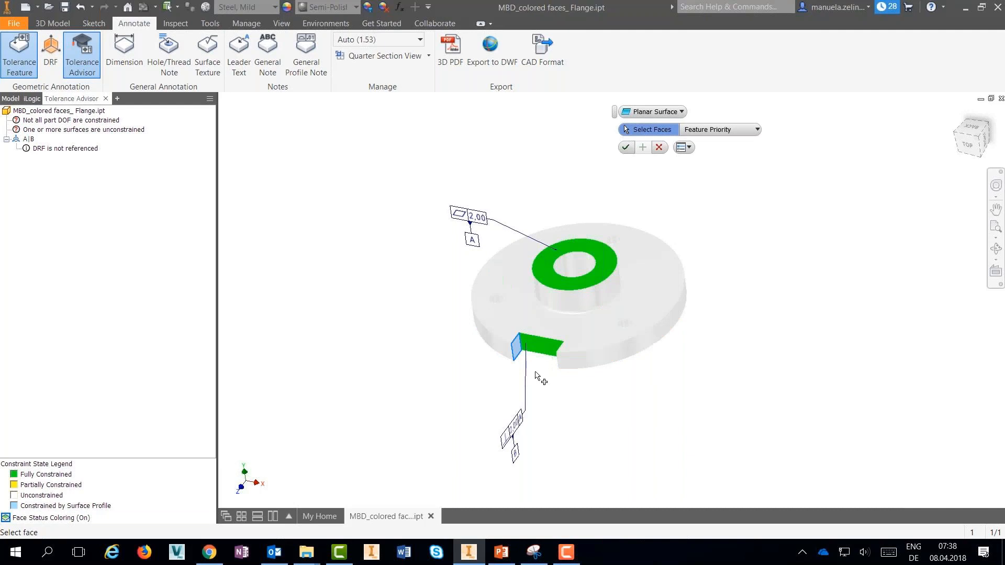
left_click(560, 356)
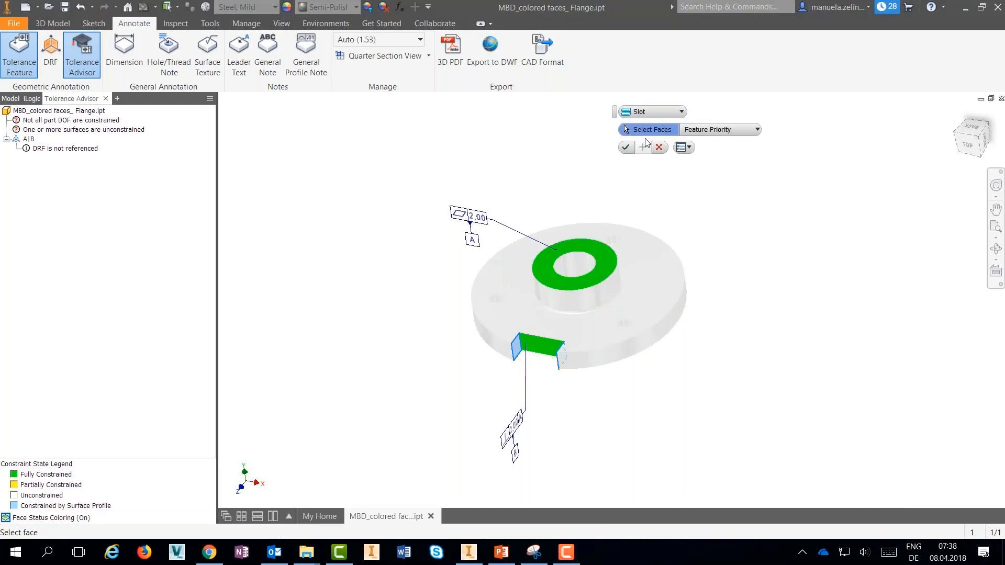
right_click(434, 337)
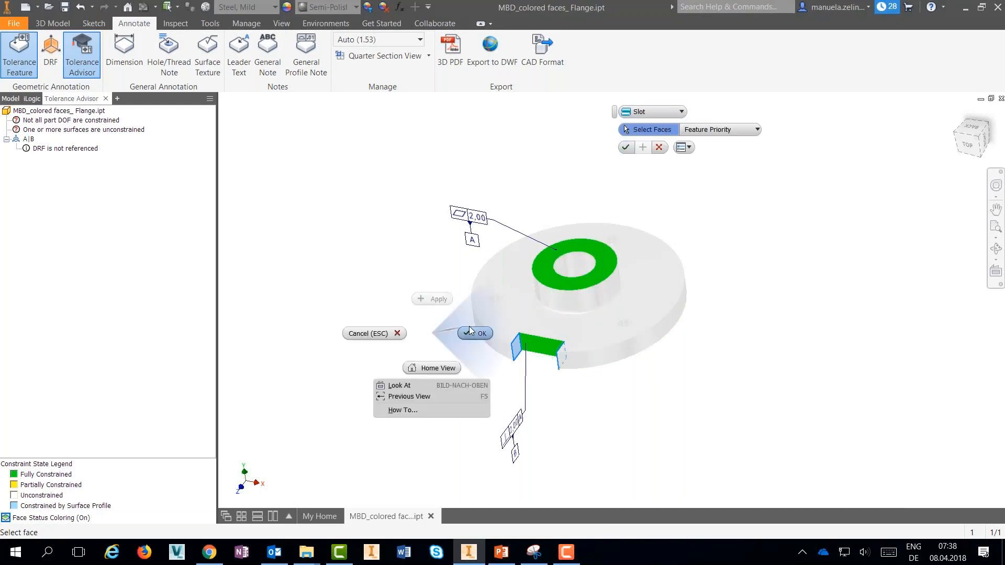
left_click(471, 333)
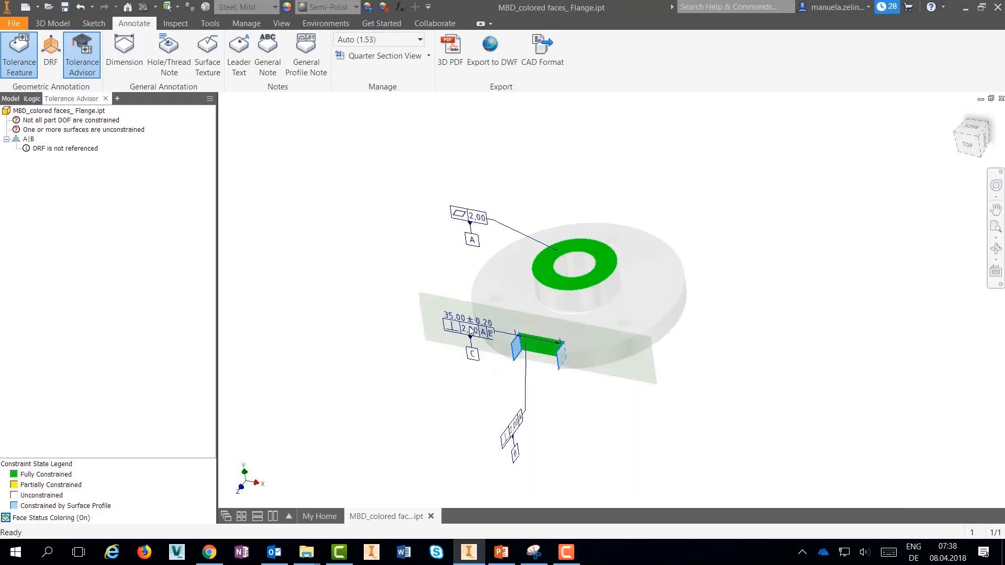
left_click(605, 429)
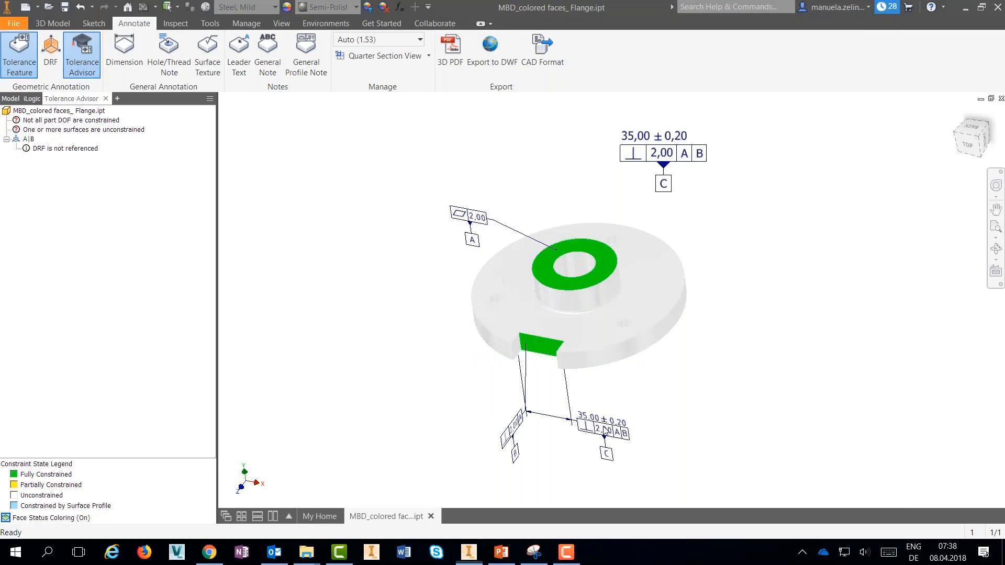
Set the notch slot's size tolerance to ±0.10 mm and accept the tolerance feature
left_click(672, 136)
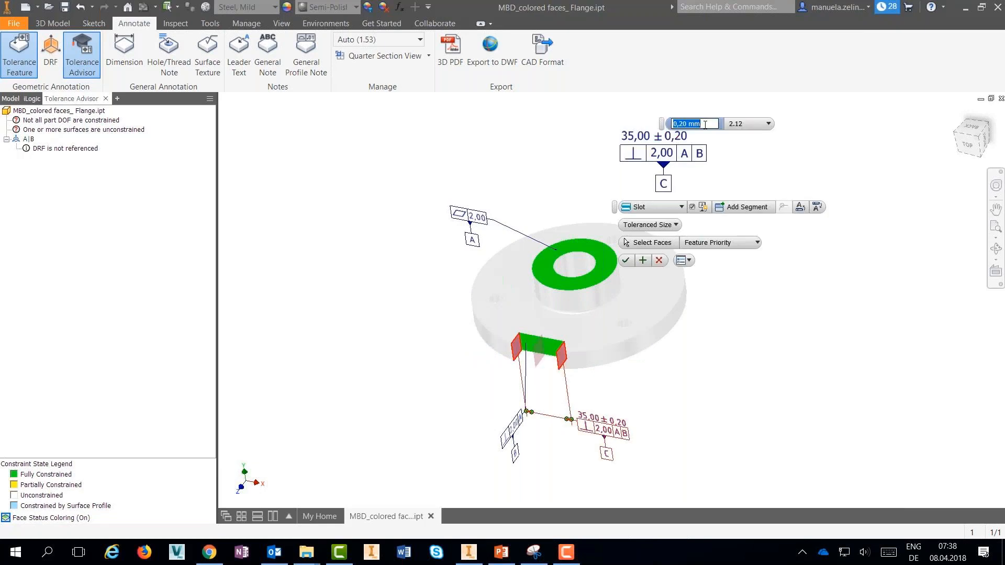
key("BackSpace")
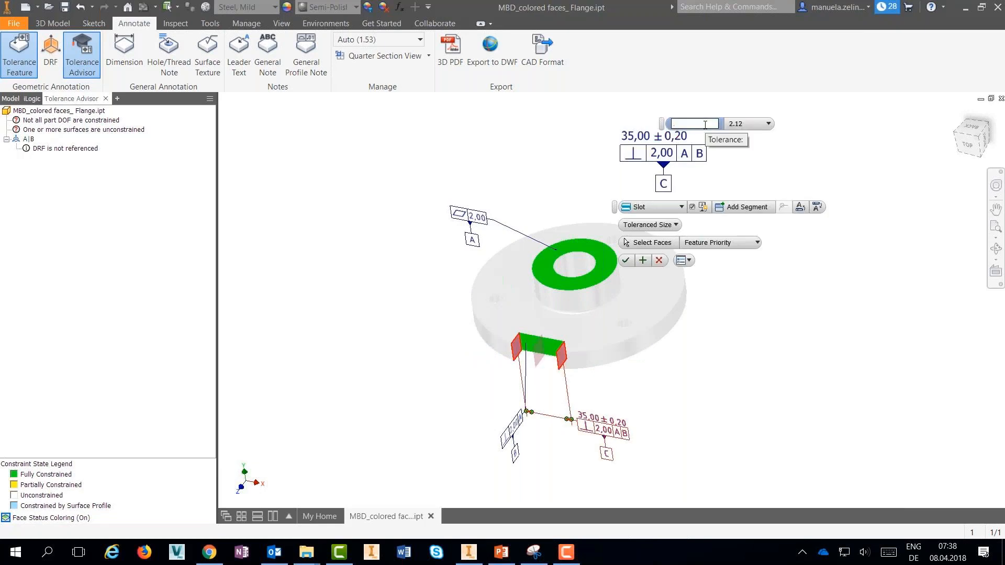
type(".1")
key("Return")
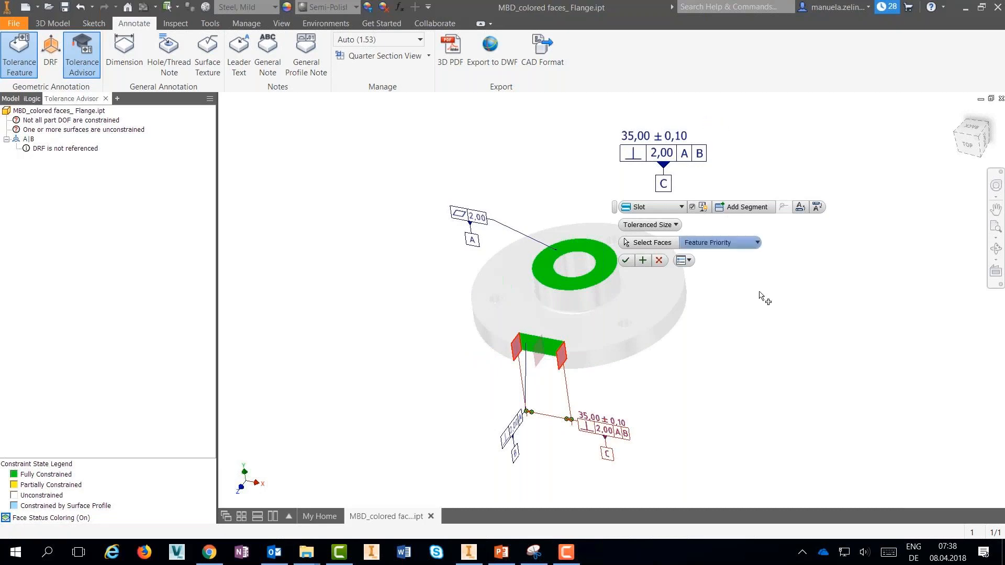
left_click(627, 260)
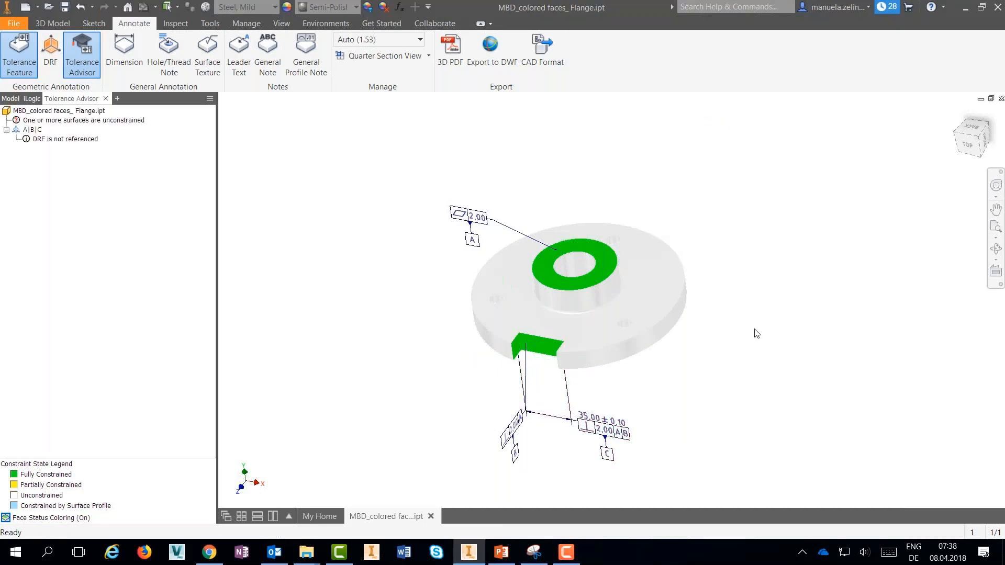
Add a tolerance feature to the flange's large annular face with a 2.00 position tolerance to A, and designate it datum D
mouse_move(771, 341)
middle_mouse_down("shift")
mouse_move(765, 354)
mouse_move(777, 343)
mouse_move(848, 348)
mouse_move(729, 344)
mouse_move(736, 354)
middle_mouse_up("shift")
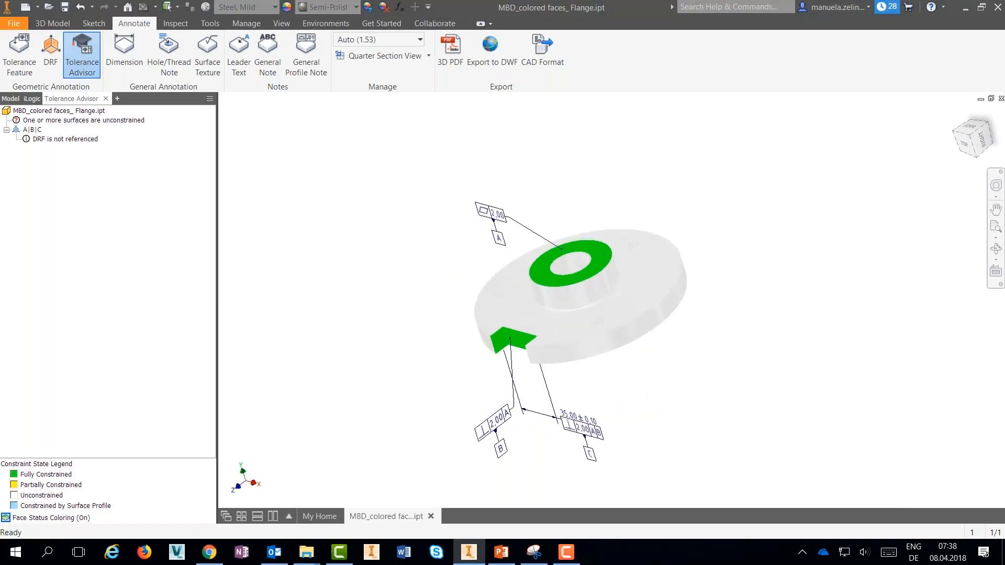
left_click(19, 55)
left_click(530, 302)
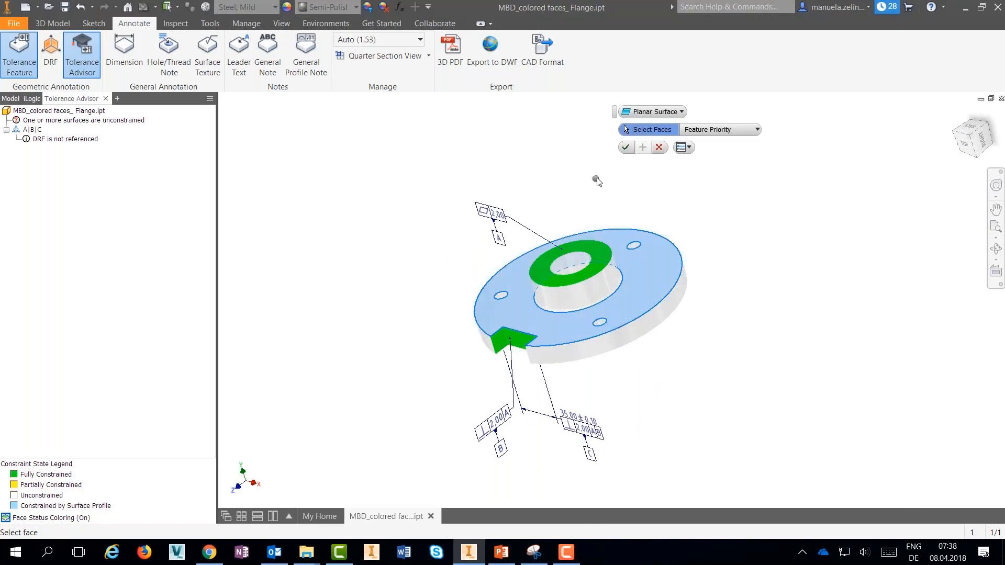
left_click(633, 186)
left_click_drag(633, 186, 611, 181)
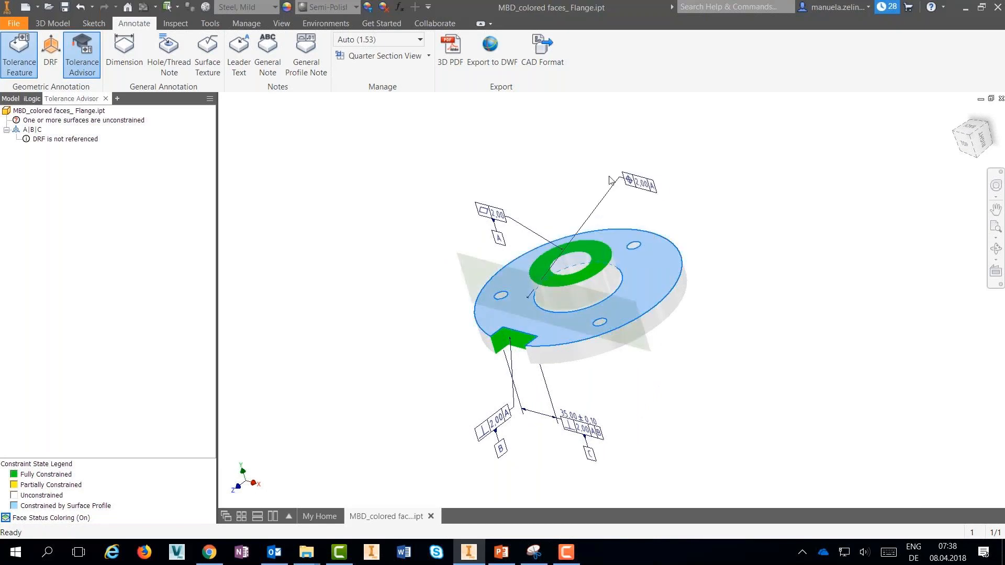
double_click(615, 186)
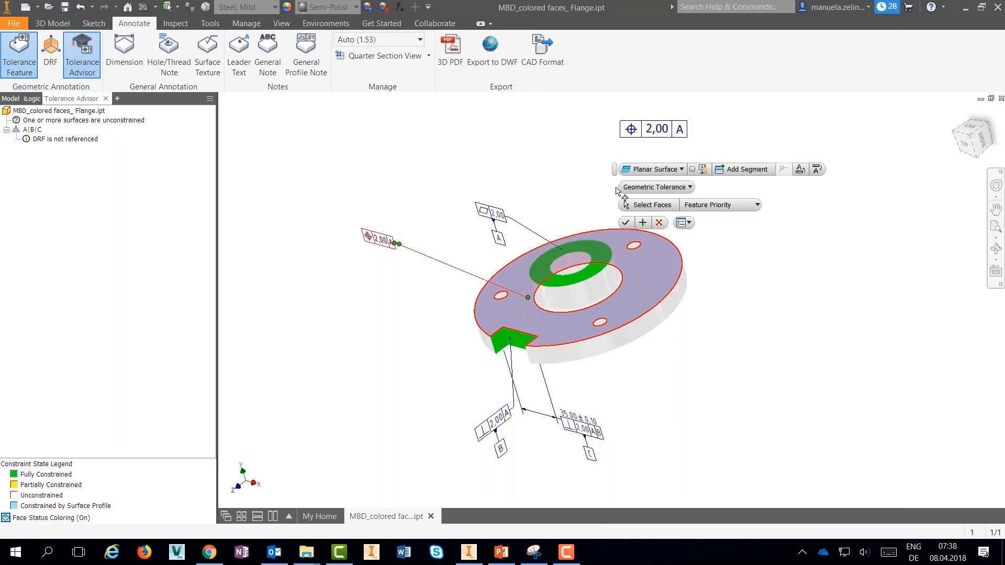
left_click(701, 169)
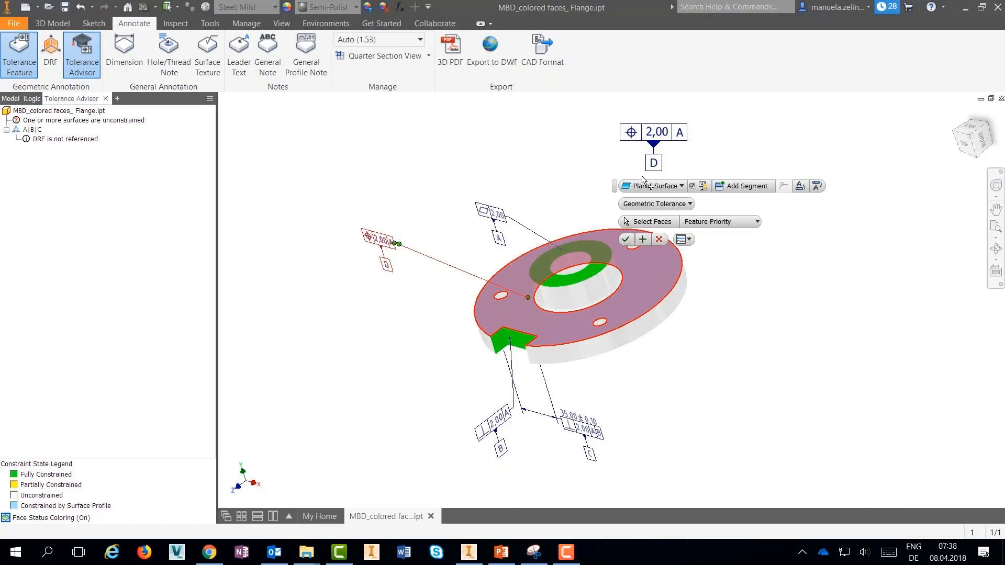
left_click(625, 240)
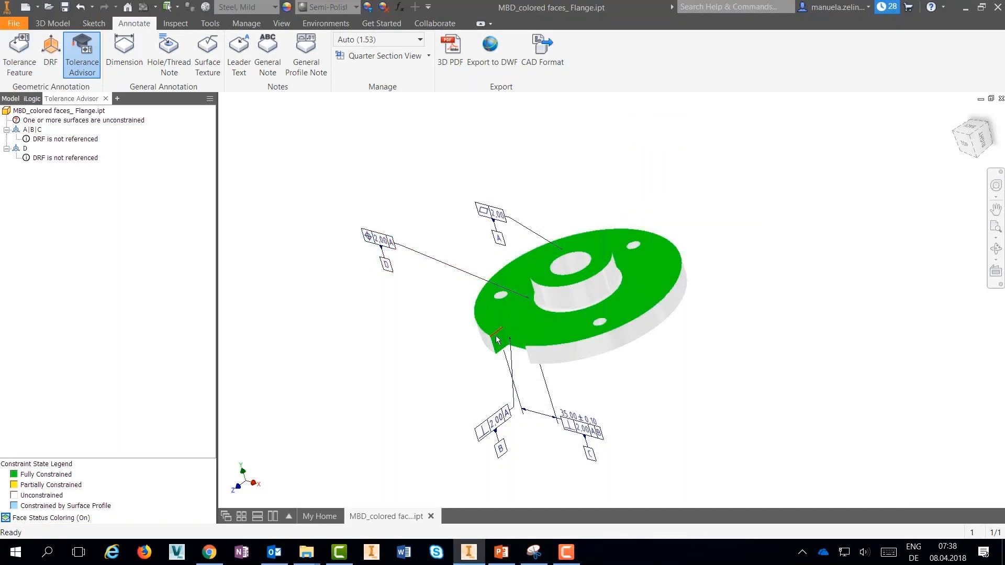
double_click(385, 241)
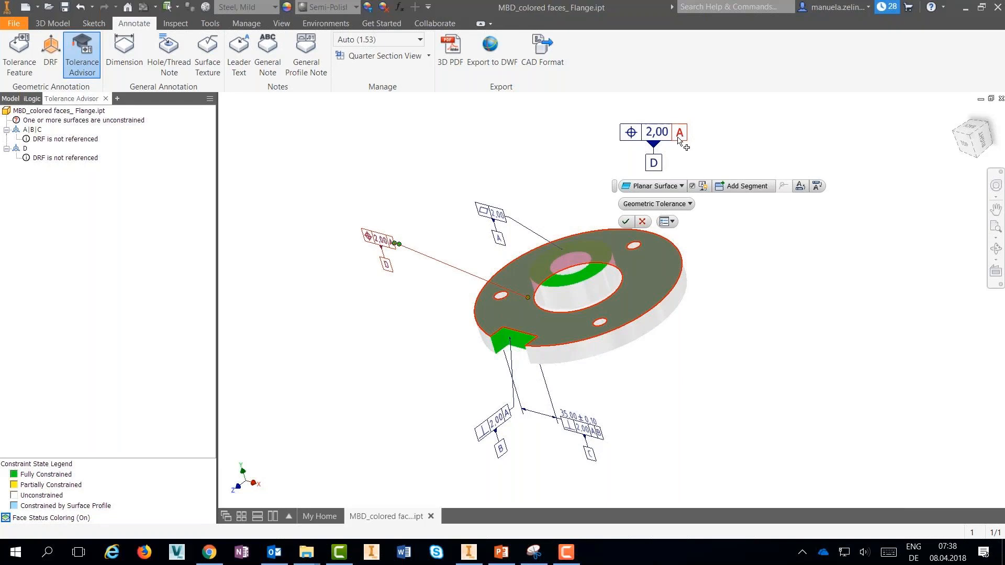
right_click(679, 141)
left_click(617, 138)
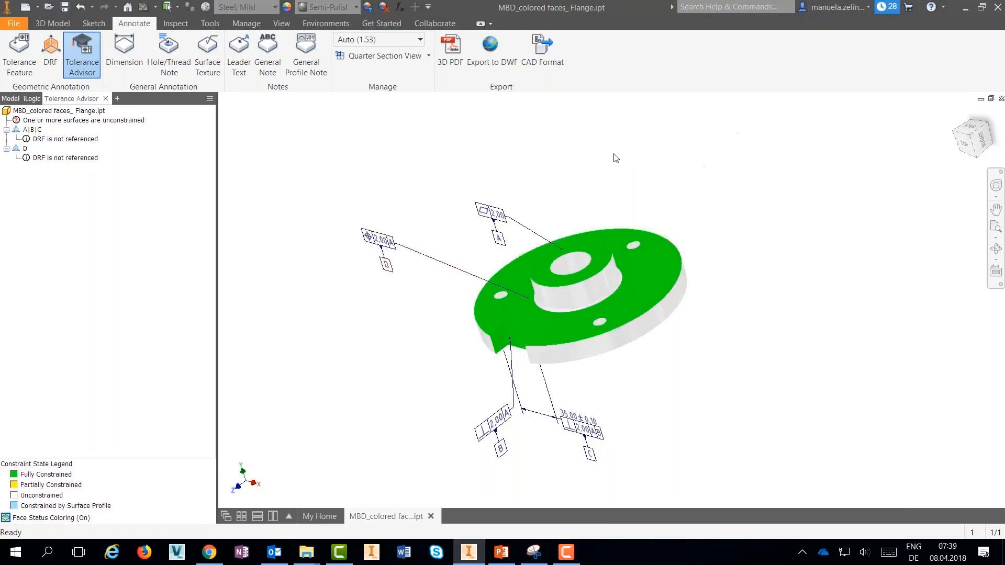
Remove the position feature control frame from the tolerance feature on the flange's large annular face
double_click(390, 245)
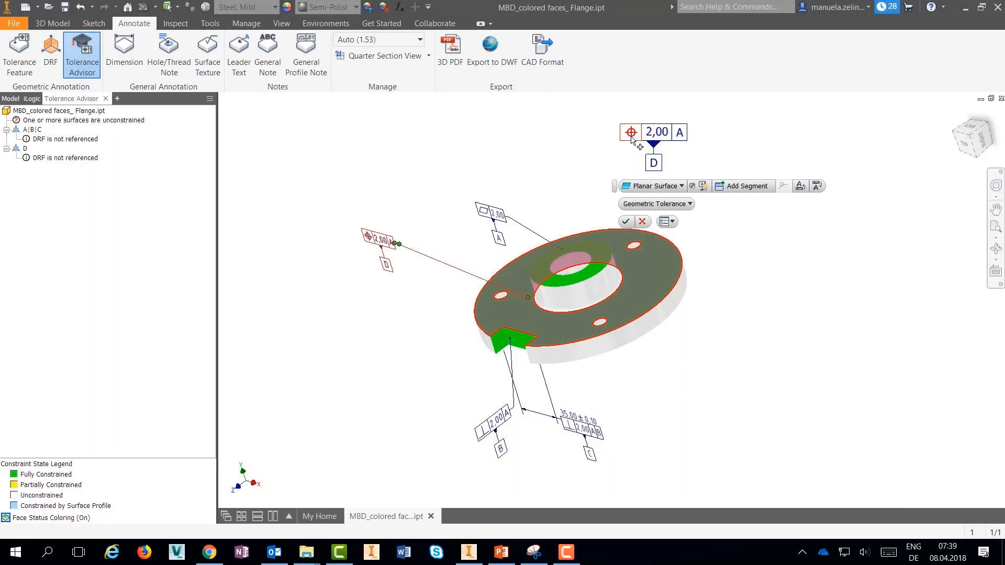
left_click(632, 137)
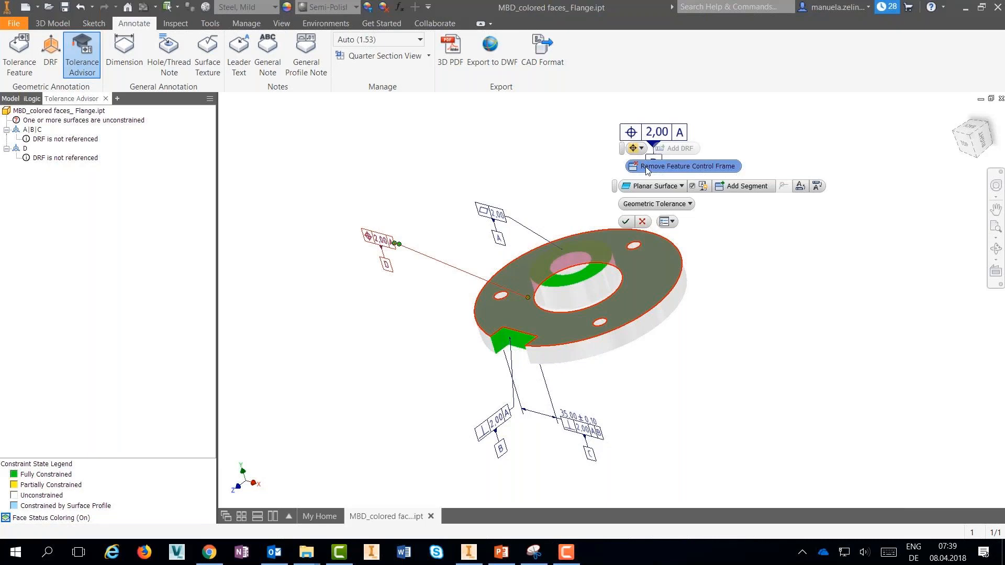
left_click(645, 167)
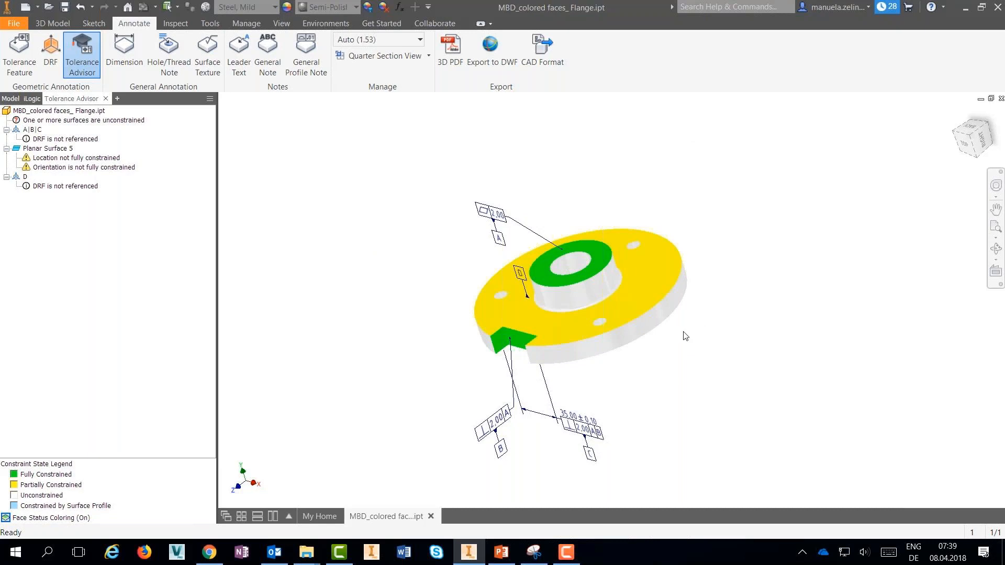
Add a 2.00 position tolerance segment to A to the annular face's datum D feature and accept it
double_click(520, 274)
left_click(767, 165)
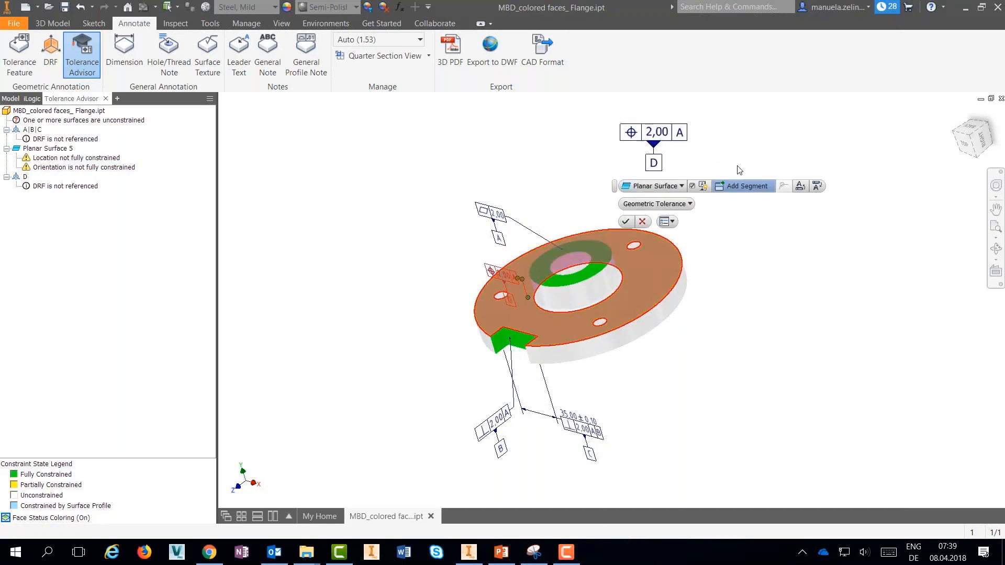
left_click(626, 222)
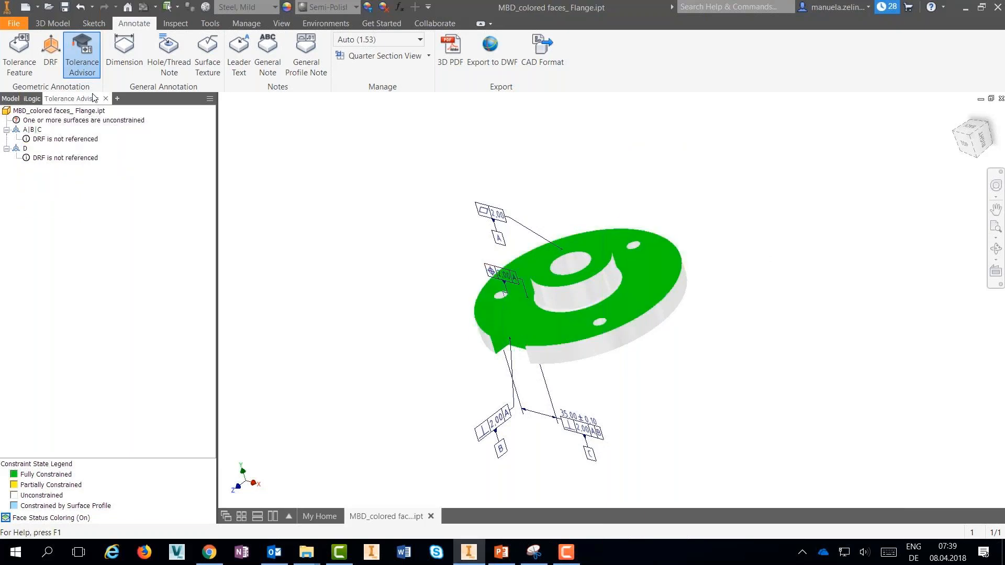
Add a general profile note in the upper-right quadrant, applying a 1.00 profile tolerance to all otherwise unspecified surfaces
left_click(296, 71)
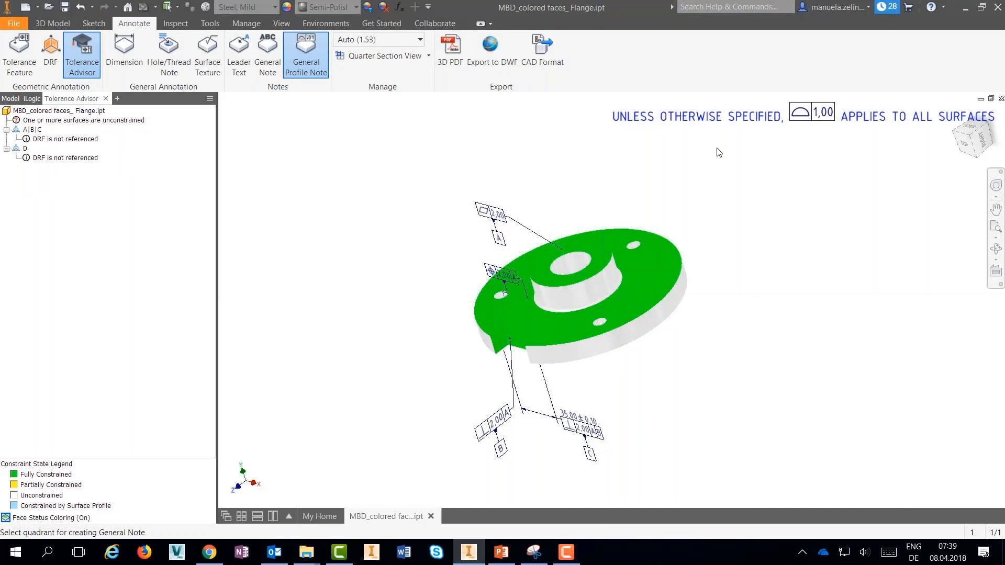
left_click(719, 152)
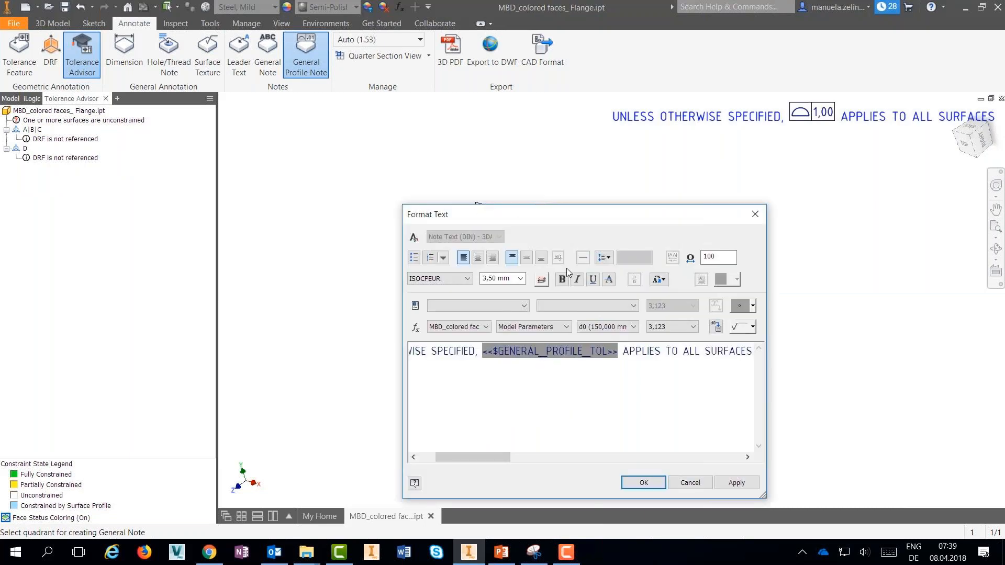
left_click(640, 480)
Delete datum D from the annular face's tolerance feature together with its datum reference frame, keeping the position tolerance to A
mouse_move(689, 376)
middle_mouse_down()
mouse_move(575, 389)
mouse_move(610, 379)
mouse_move(569, 368)
mouse_move(593, 384)
mouse_move(613, 379)
middle_mouse_up()
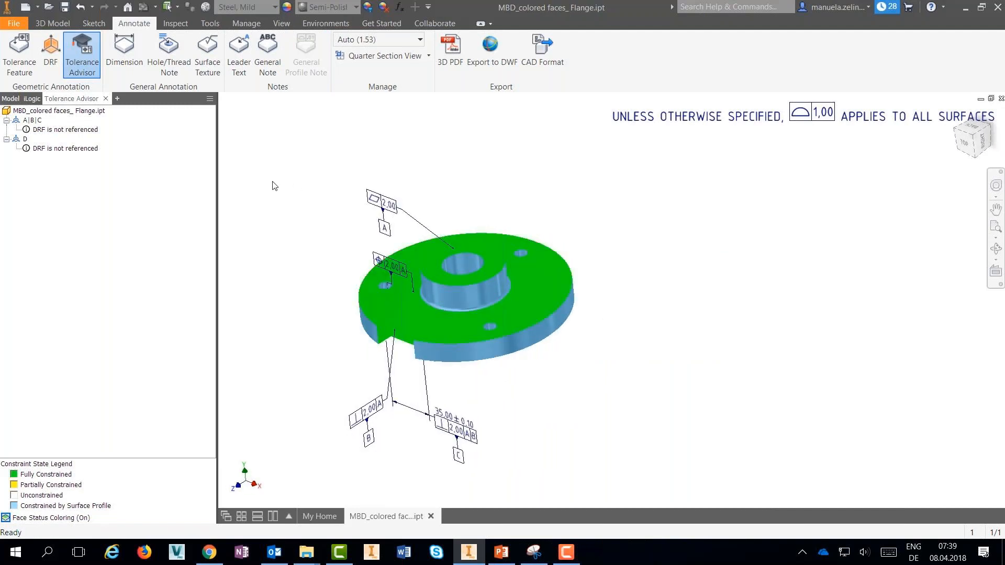
middle_click_drag(281, 302, 273, 314)
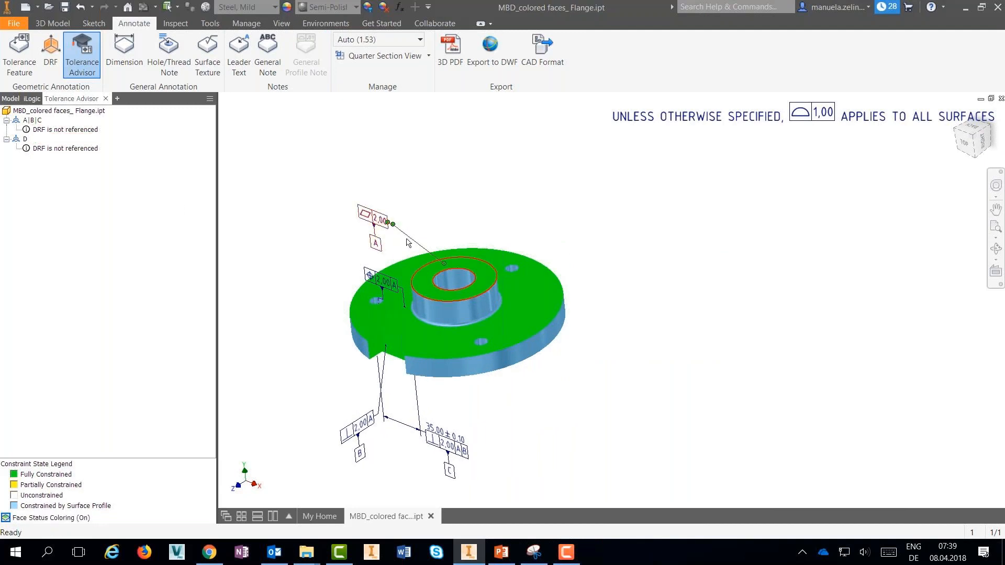
double_click(387, 283)
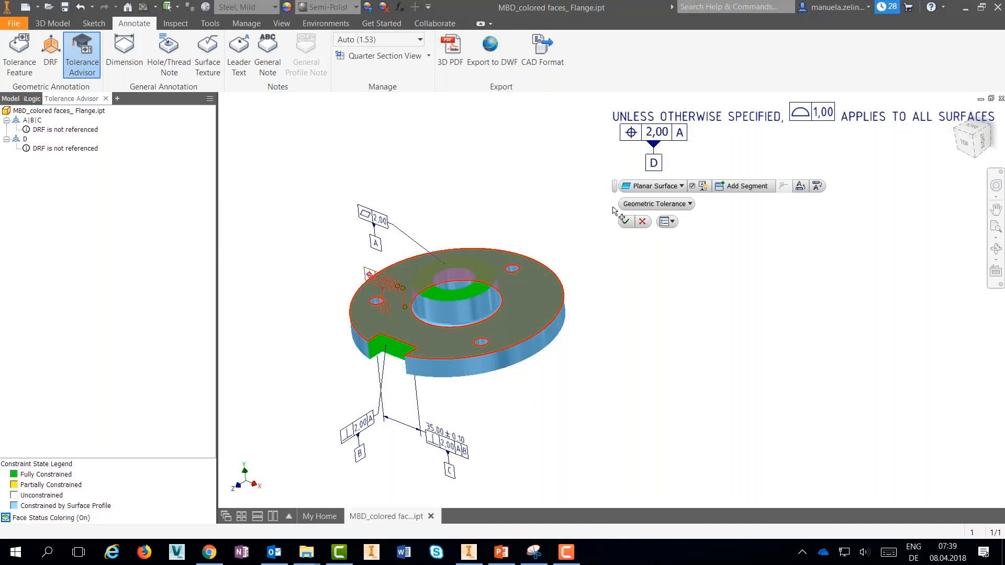
mouse_move(664, 166)
right_click(655, 164)
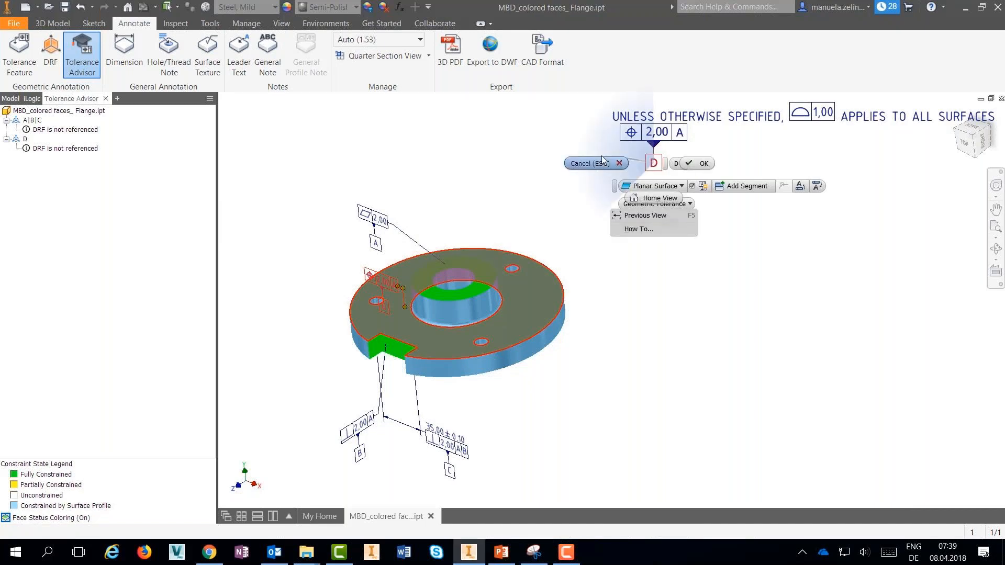
left_click(655, 164)
left_click(696, 185)
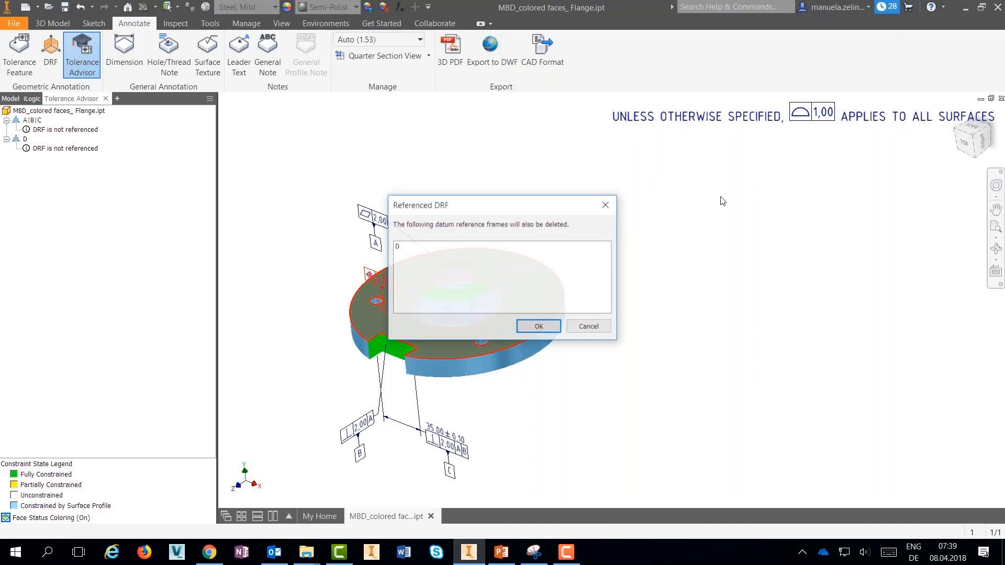
left_click(550, 326)
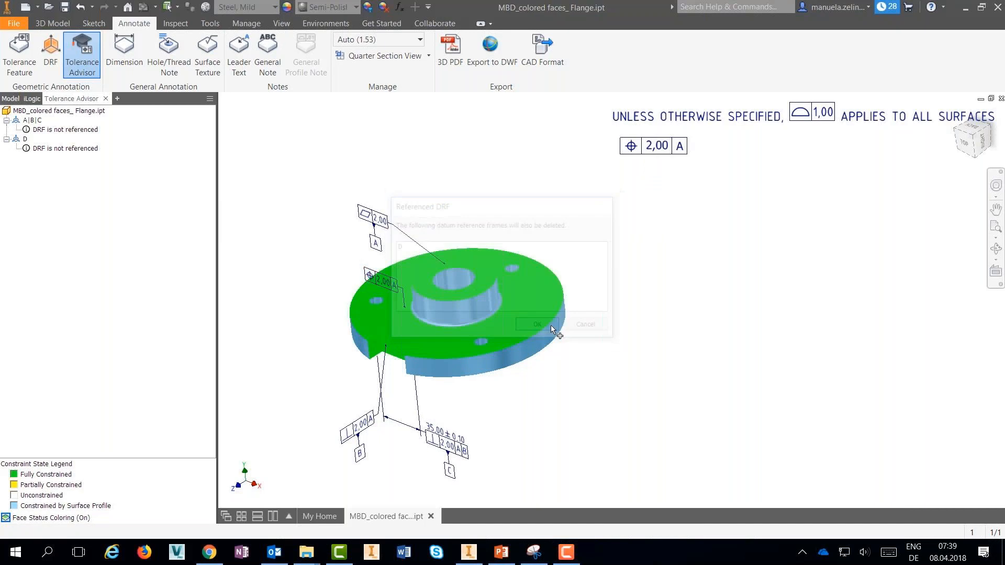
left_click(640, 314)
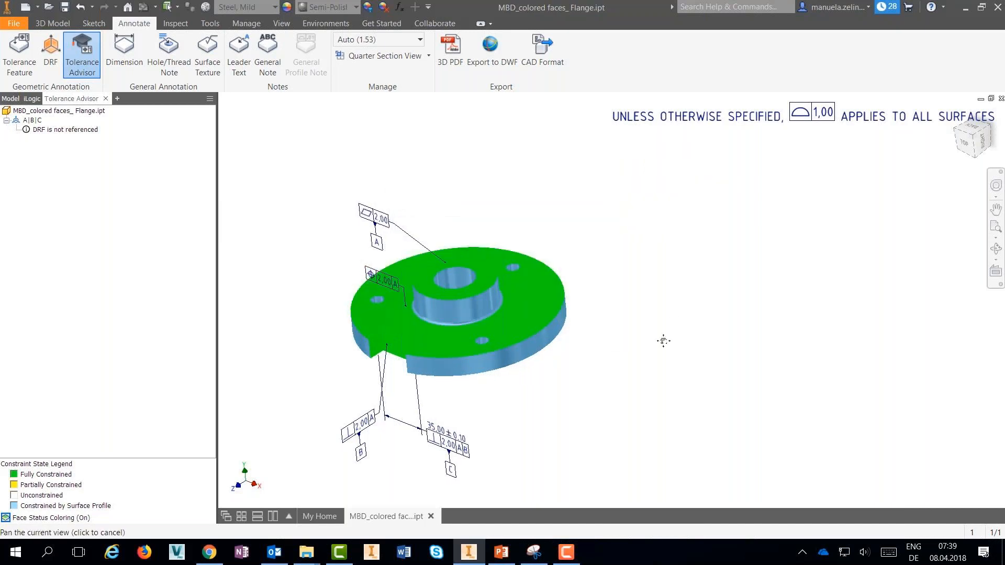
middle_click_drag(662, 341, 641, 299)
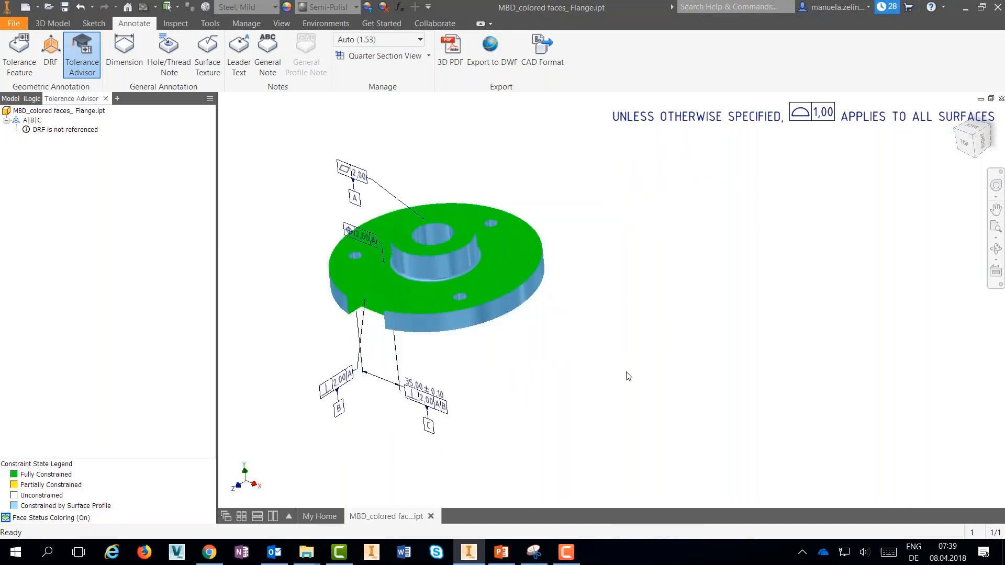
left_click(567, 552)
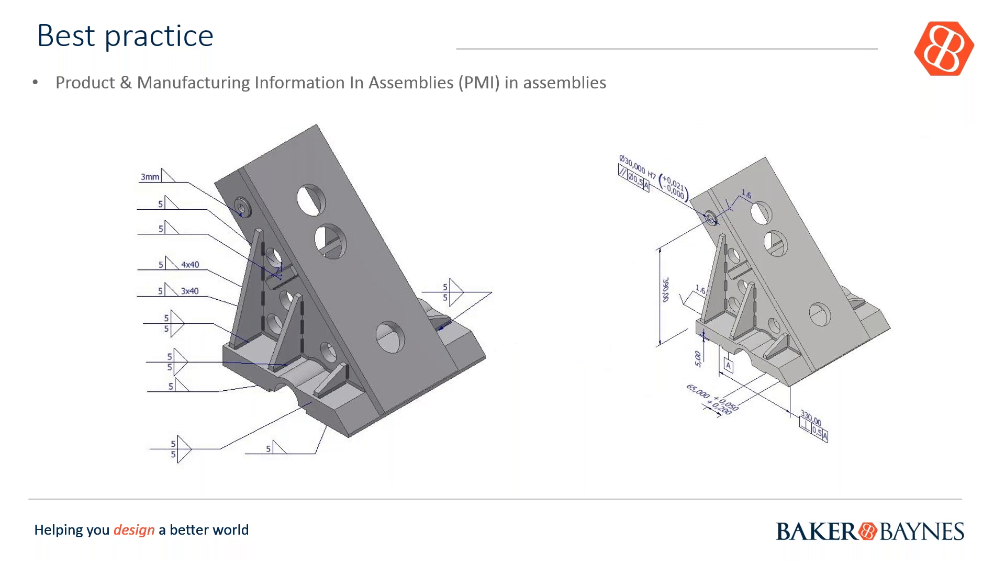
key("Right")
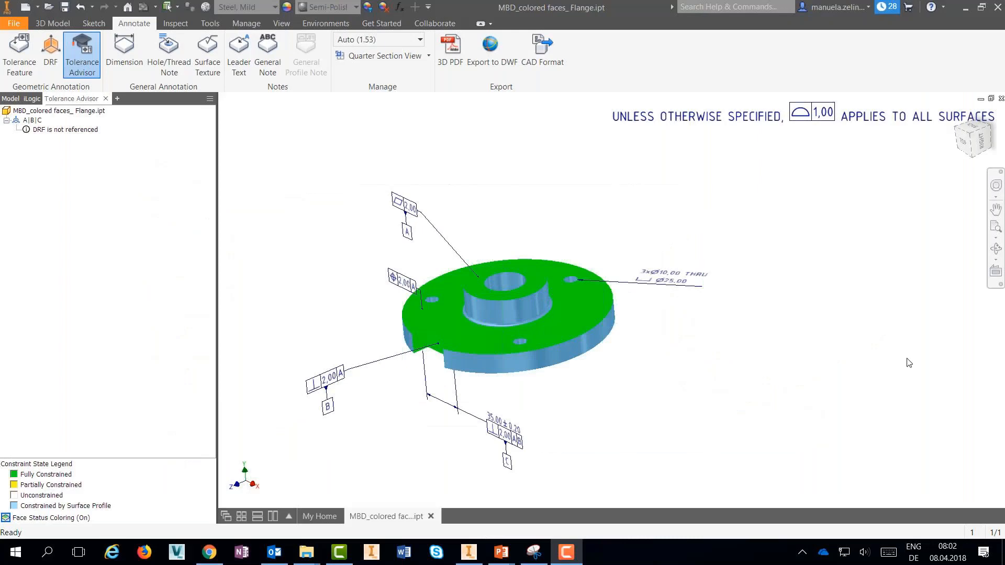
Publish the annotated flange as a complete DWFx file named MBD_colored faces_ Flange.dwfx, replacing the existing file
left_click(484, 62)
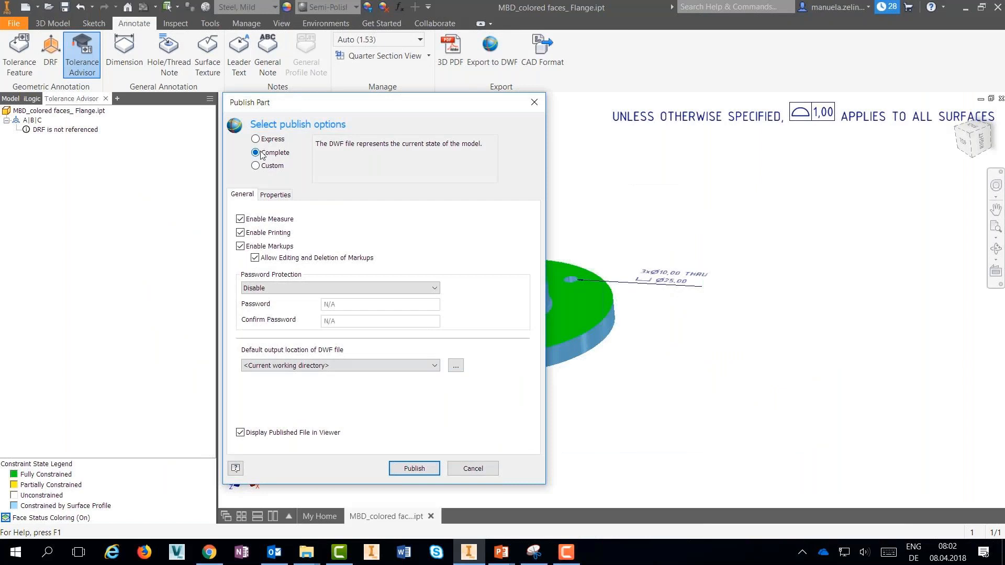
left_click(413, 469)
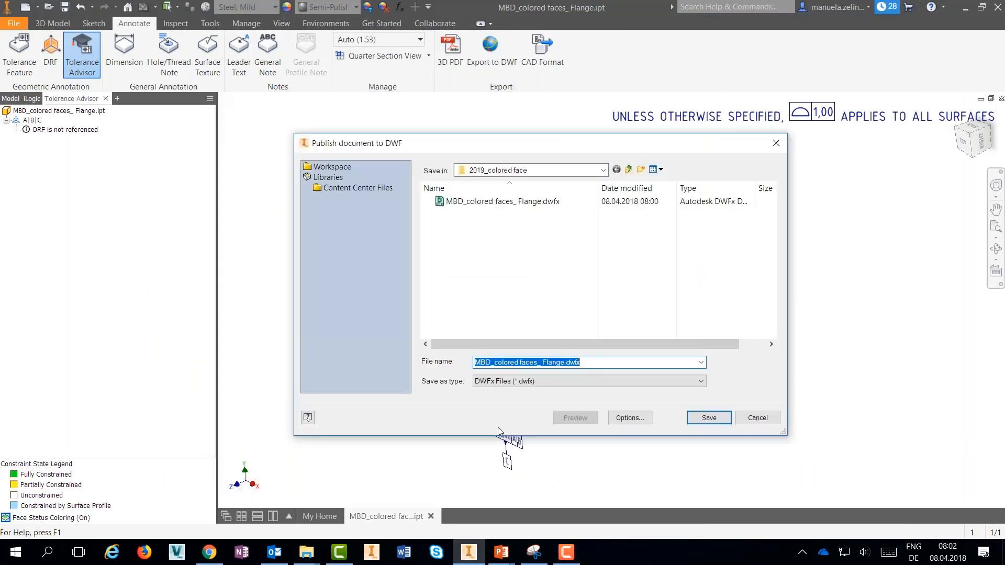
key("Return")
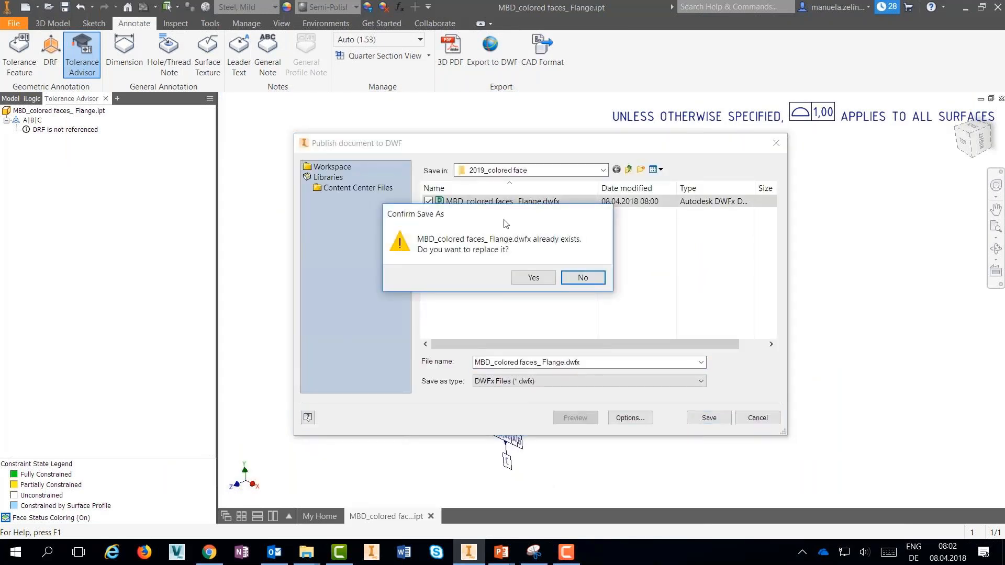
left_click(533, 277)
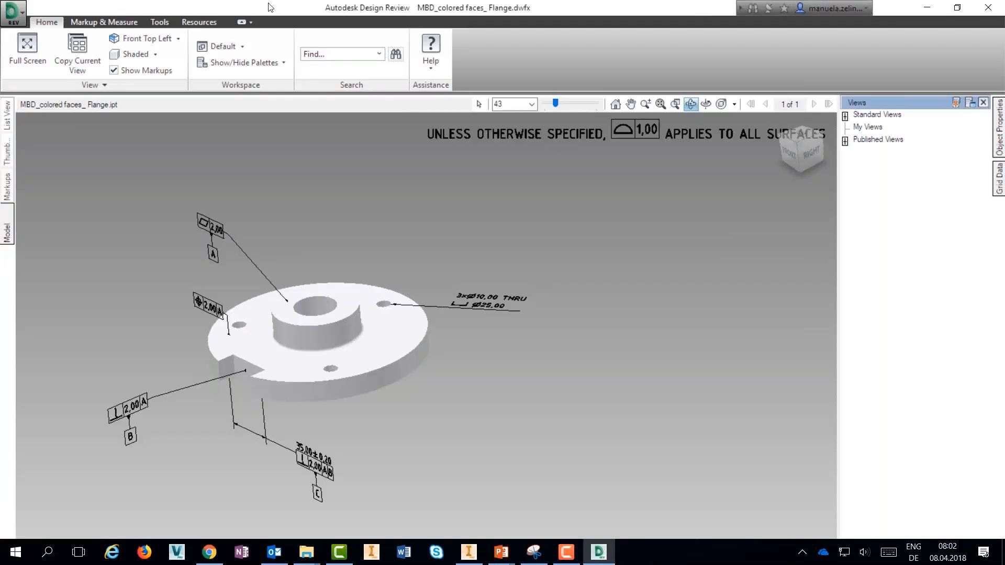
View the published flange and its annotations in the Front, Bottom and Front Top Left orientations
left_click(178, 38)
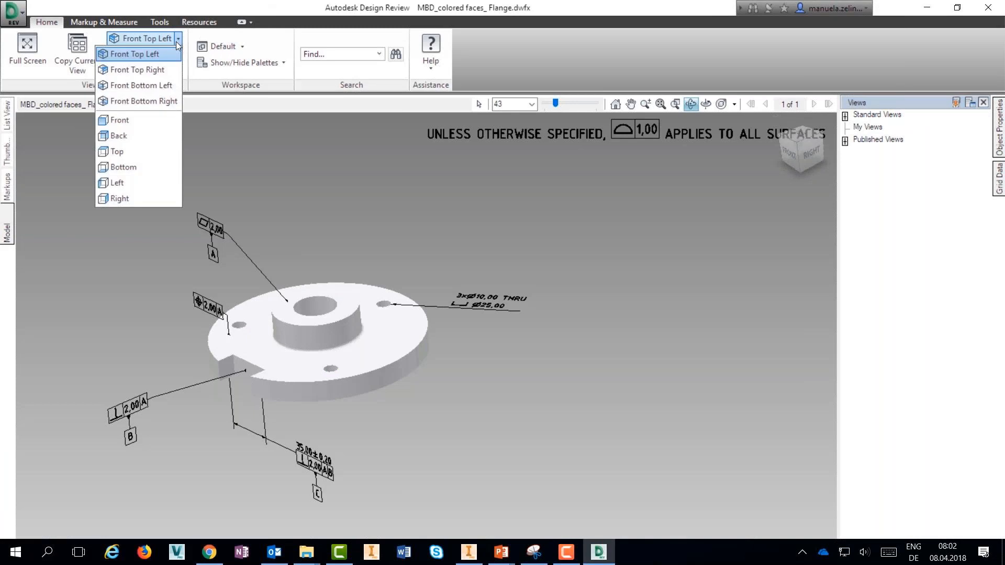
left_click(137, 121)
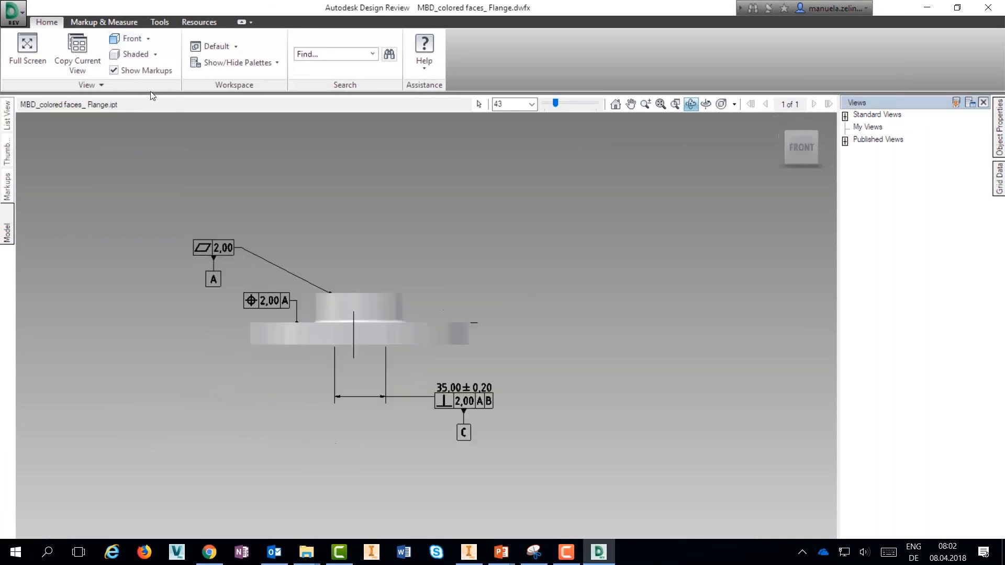
left_click(148, 38)
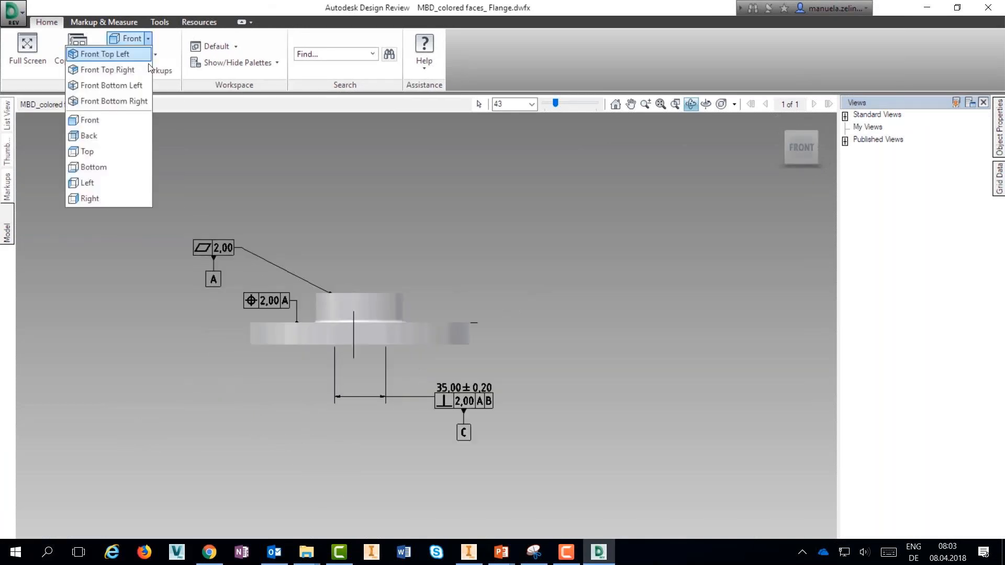
left_click(90, 167)
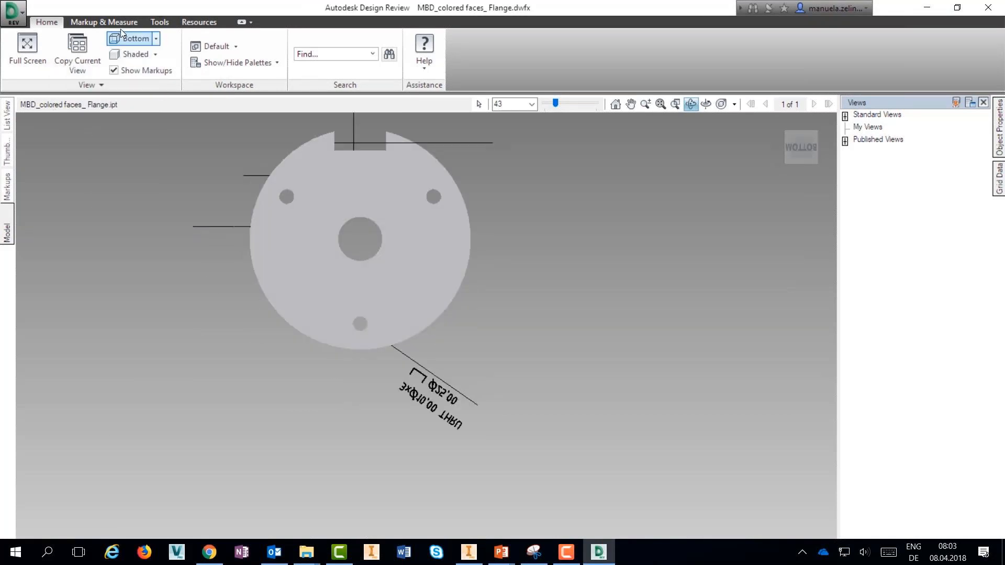
left_click(132, 39)
left_click(139, 54)
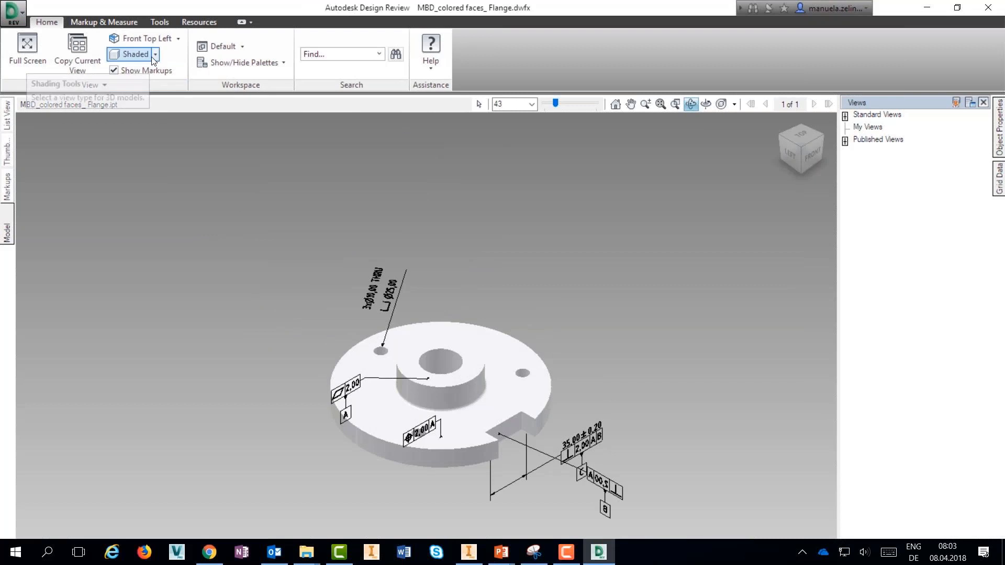
Hide the Views palette and display it again
left_click(253, 64)
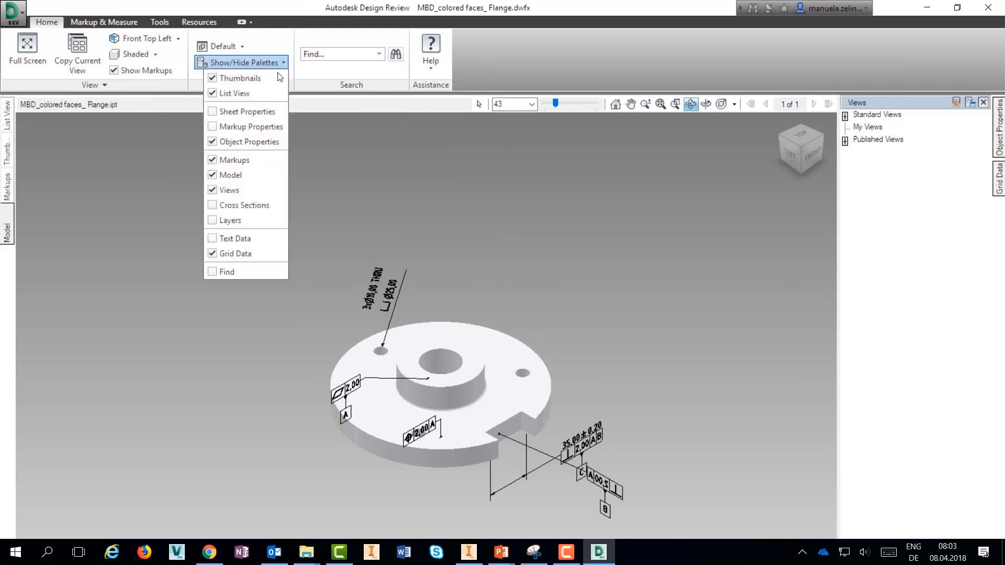
left_click(230, 190)
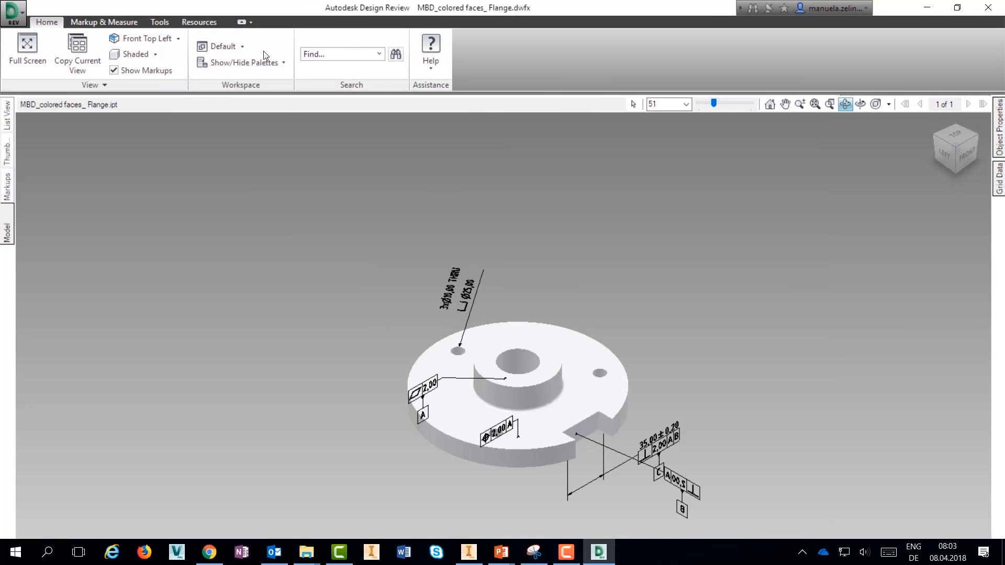
left_click(282, 65)
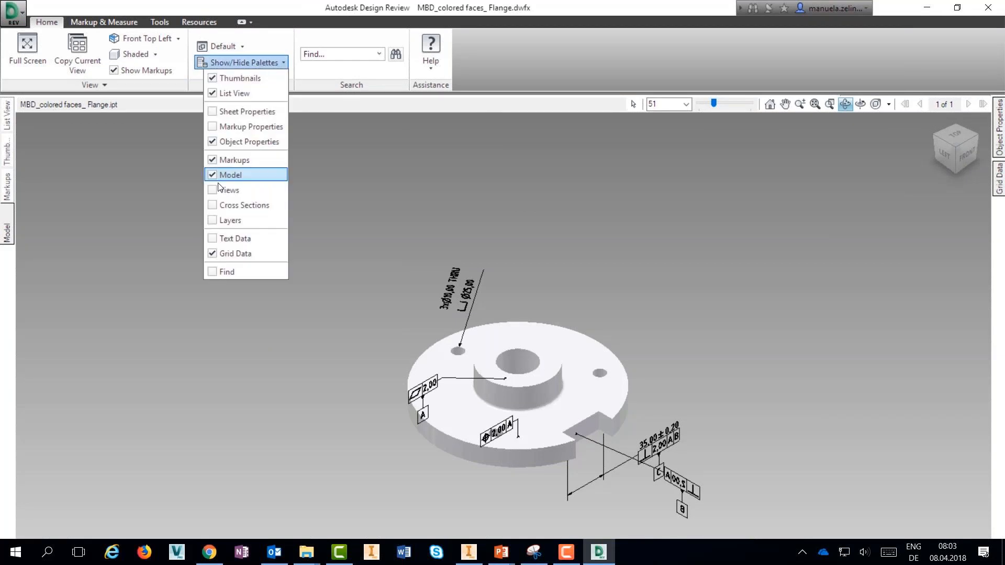
left_click(218, 190)
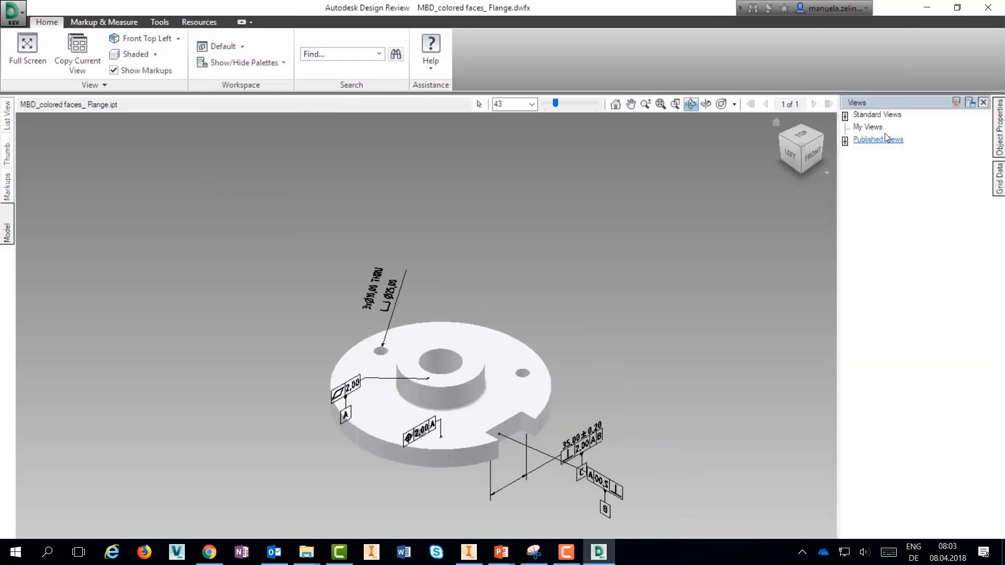
Shift the flange upward in the Front Top Left orientation and save this as a custom view
middle_click_drag(653, 228, 654, 136)
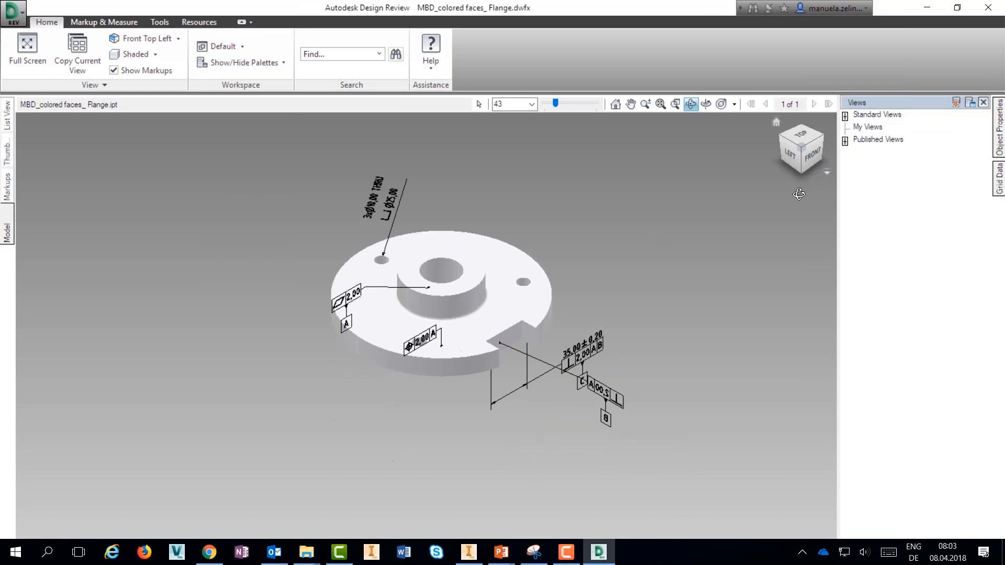
left_click(972, 101)
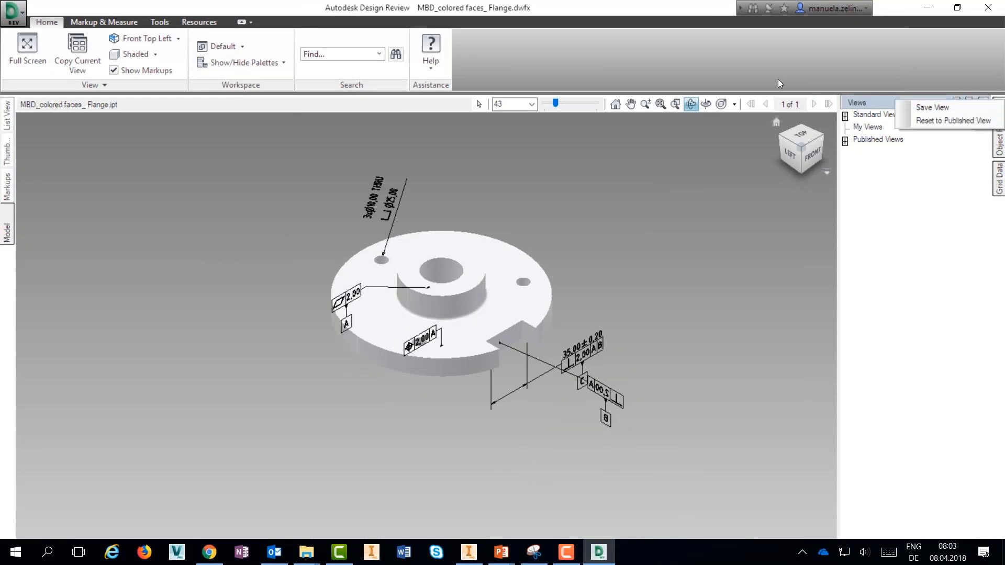
left_click(941, 111)
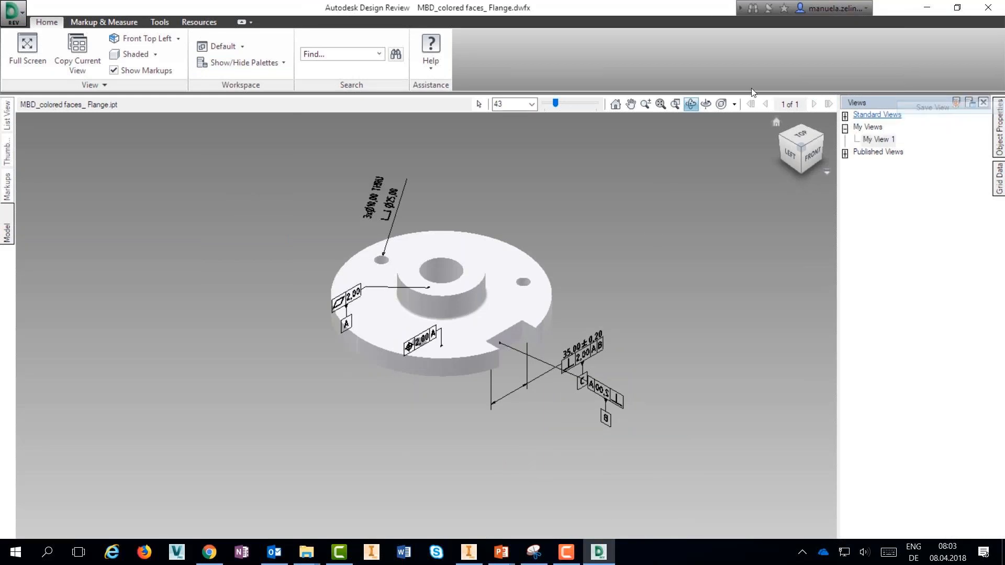
Rename the saved custom view My View 1 as Maschine ABC
right_click(878, 140)
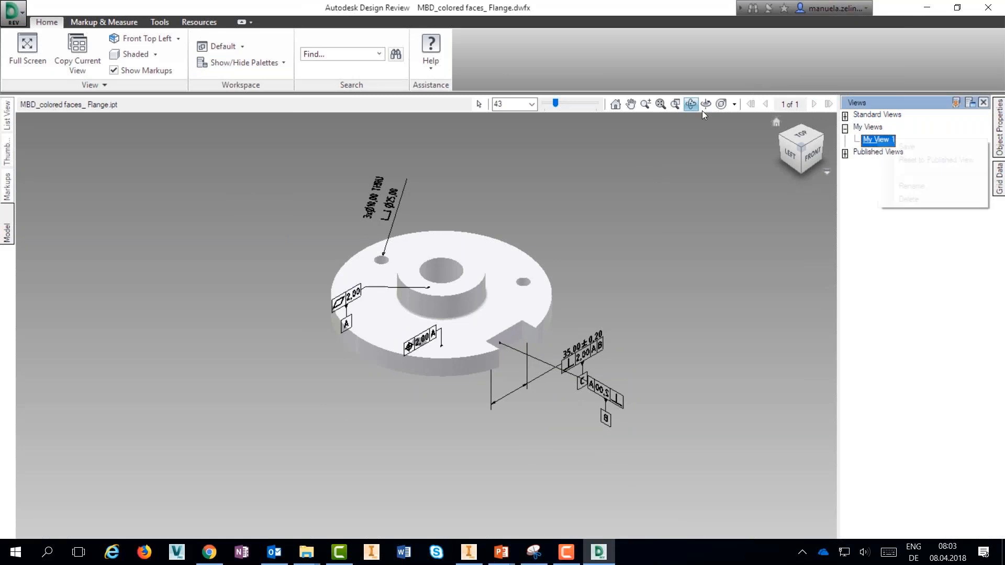
left_click(914, 187)
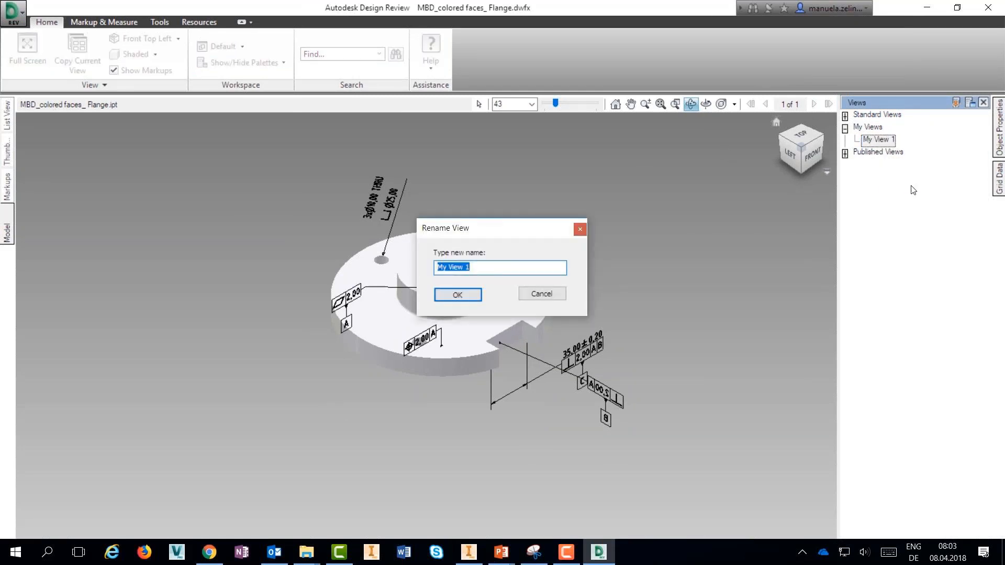
type("Maschine ABC")
key("Return")
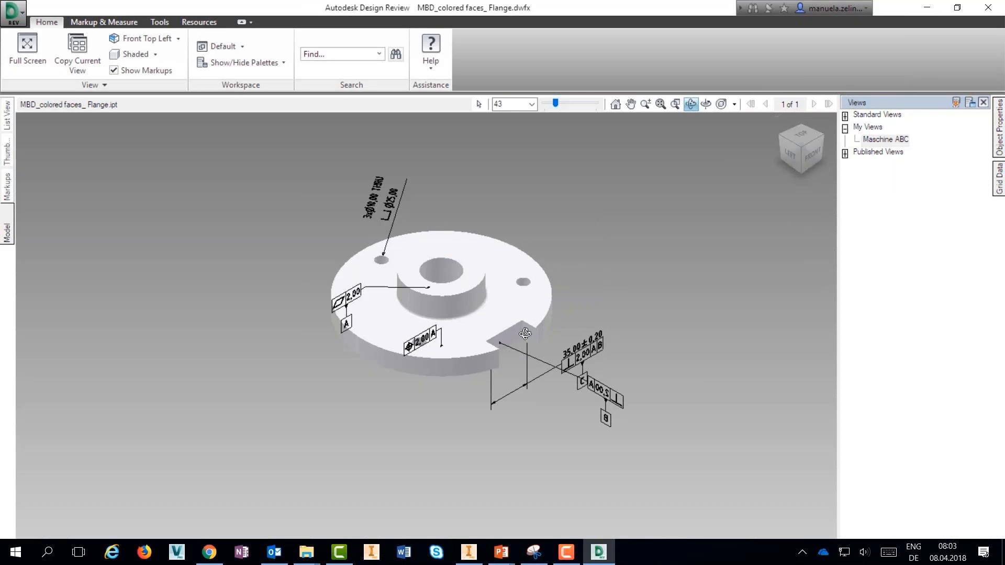
Select the flange body, the 35,00 ± 0,20 dimension with its perpendicularity frame and the position frame, then invert the selection and hide the other annotations
right_click(620, 267)
left_click(646, 272)
left_click(600, 347)
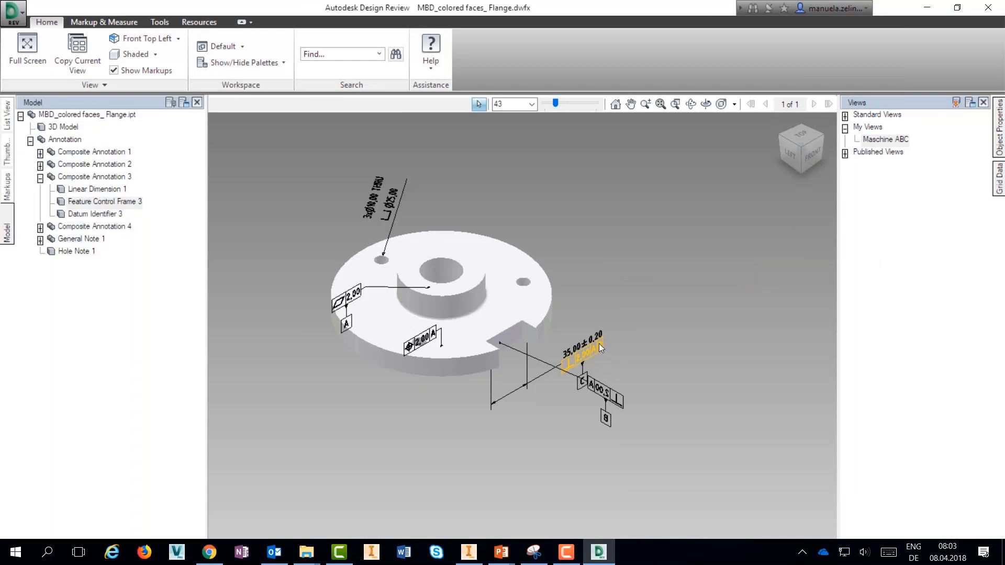
left_click(596, 339, "ctrl")
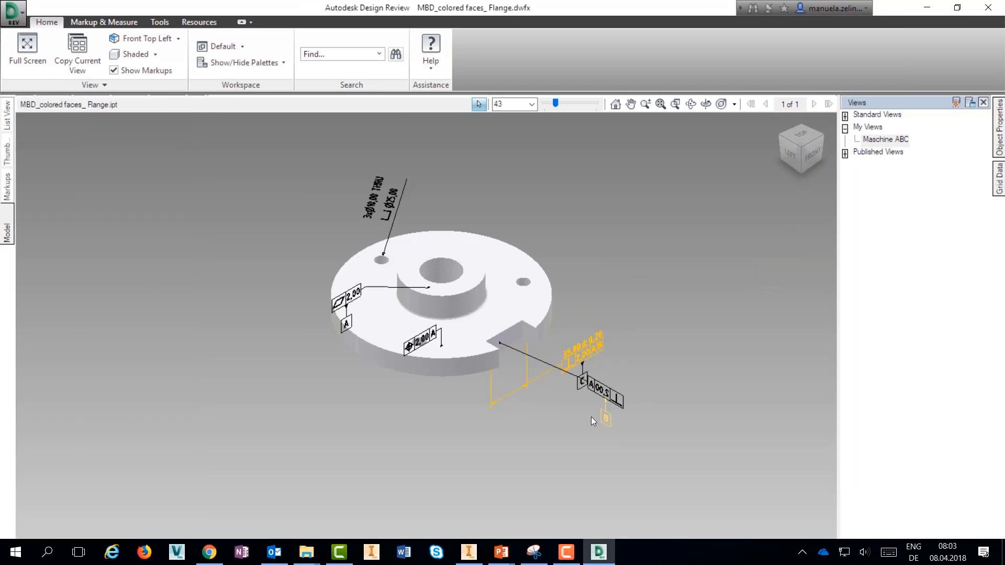
left_click(363, 261, "ctrl")
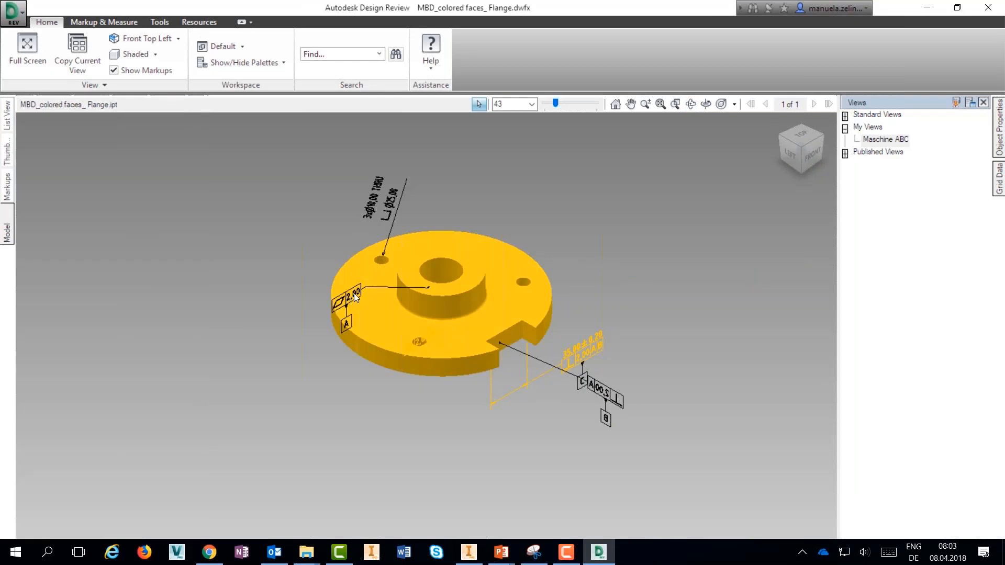
right_click(585, 249)
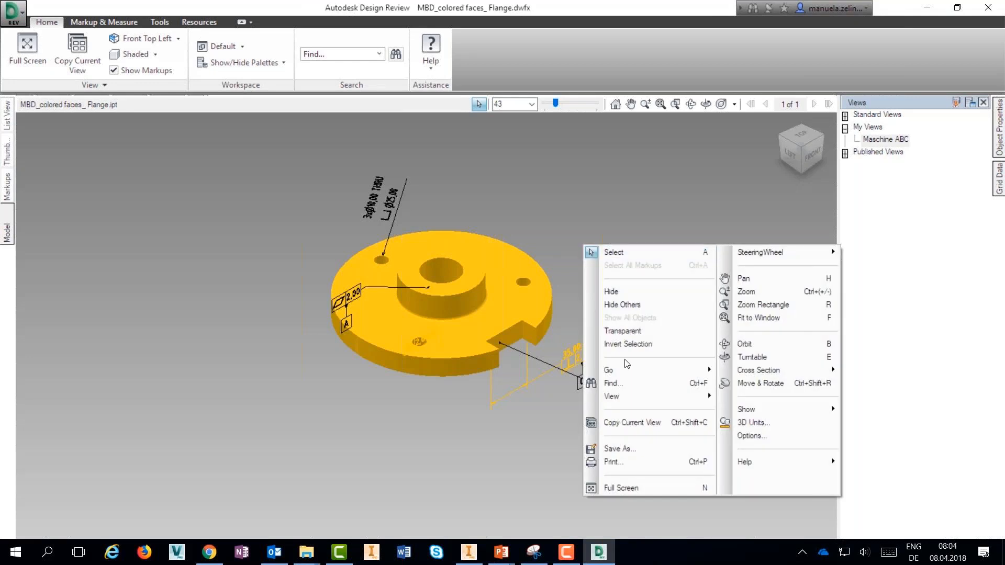
left_click(628, 344)
right_click(637, 256)
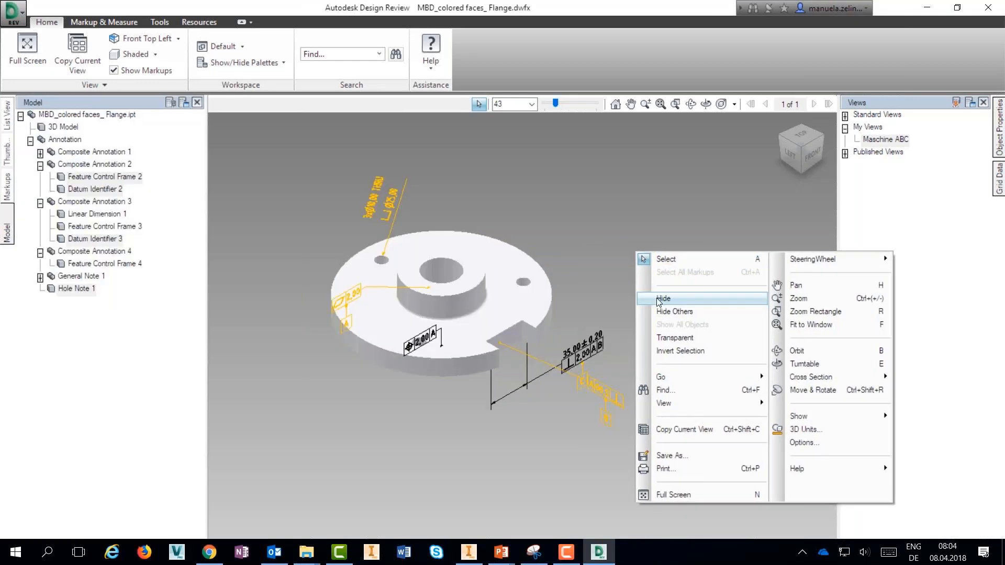
left_click(660, 298)
Orient the flange to the Front view and save it with the reduced annotations as a second custom view
middle_click_drag(648, 296, 546, 293)
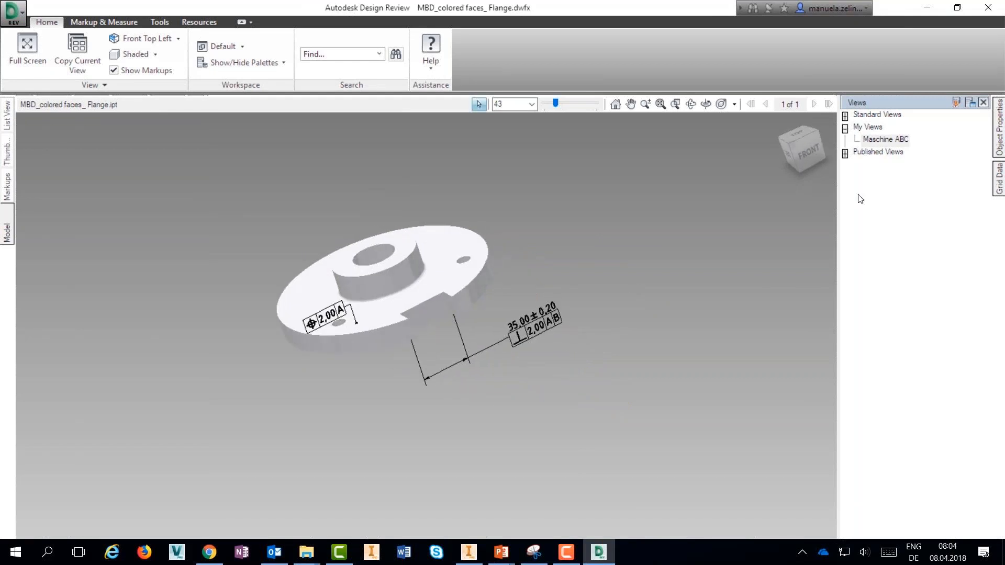
left_click(178, 38)
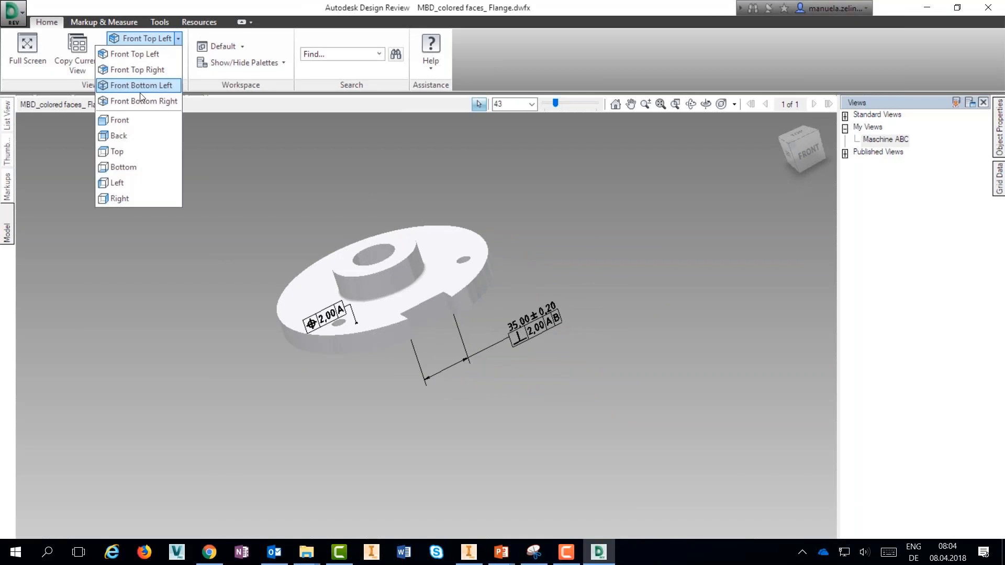
left_click(120, 119)
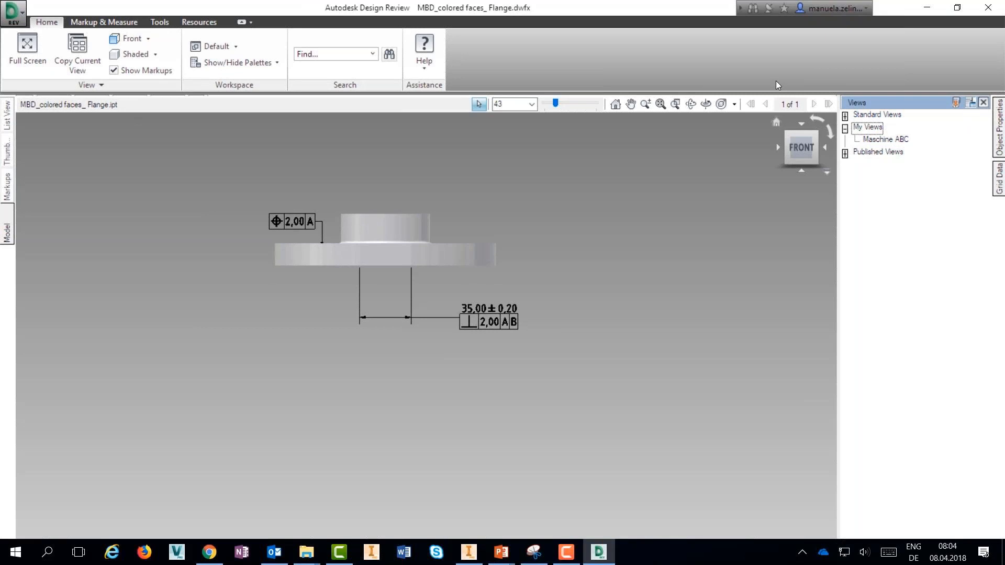
left_click(956, 103)
left_click(950, 114)
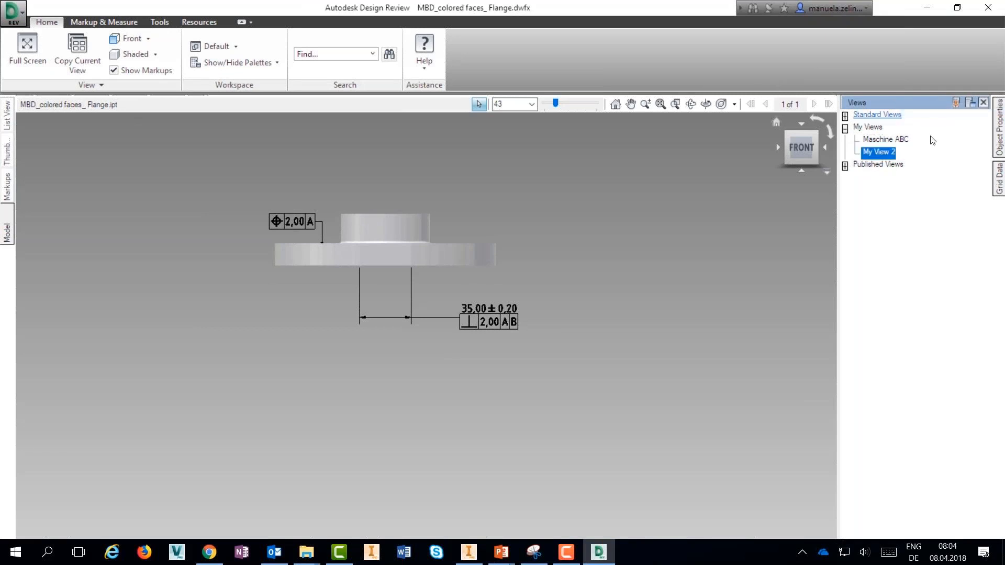
Rename the new custom view My View 2 as machine XYZ
right_click(871, 152)
key("Return")
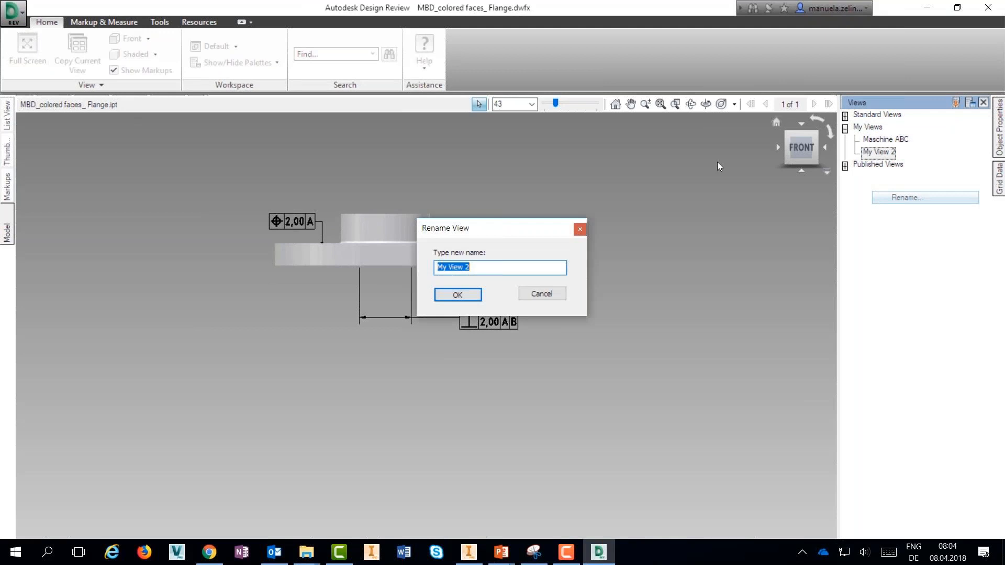
type("mac")
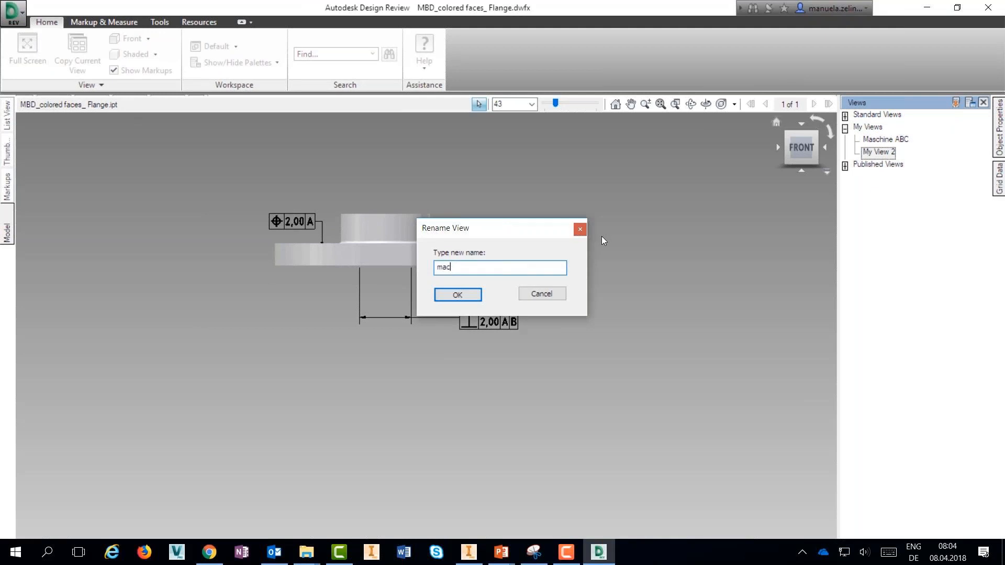
type("hine XYZ")
key("Return")
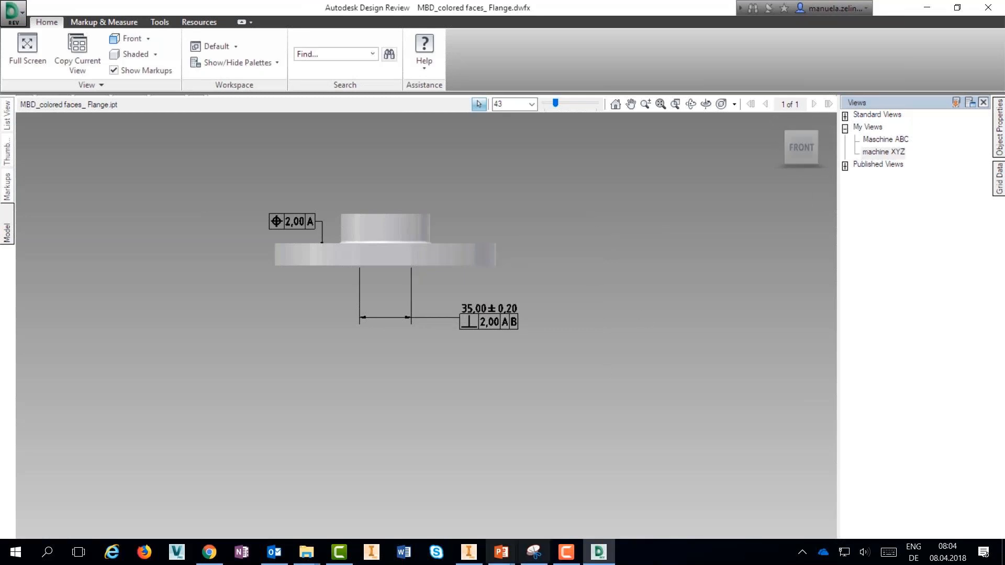
left_click(572, 551)
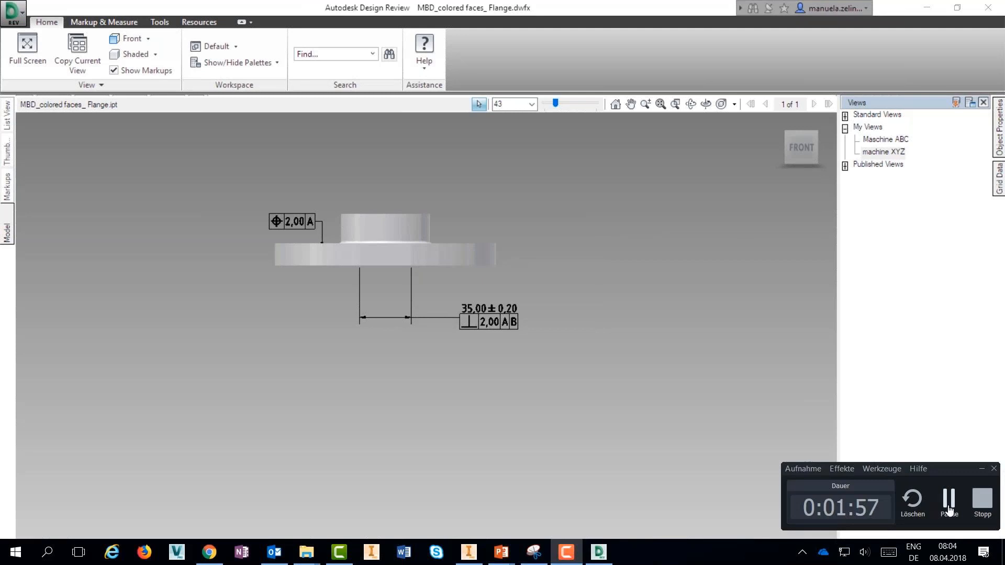